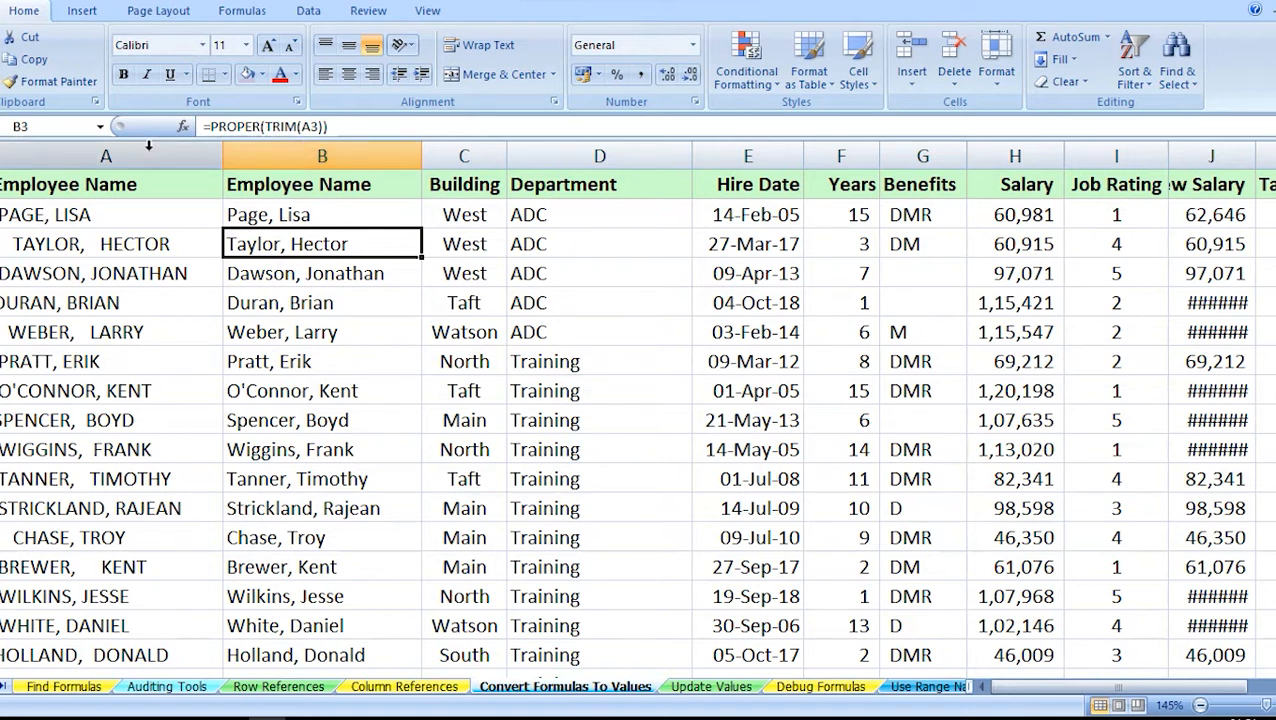
{"action": "left_click", "coordinate": [337, 143]}
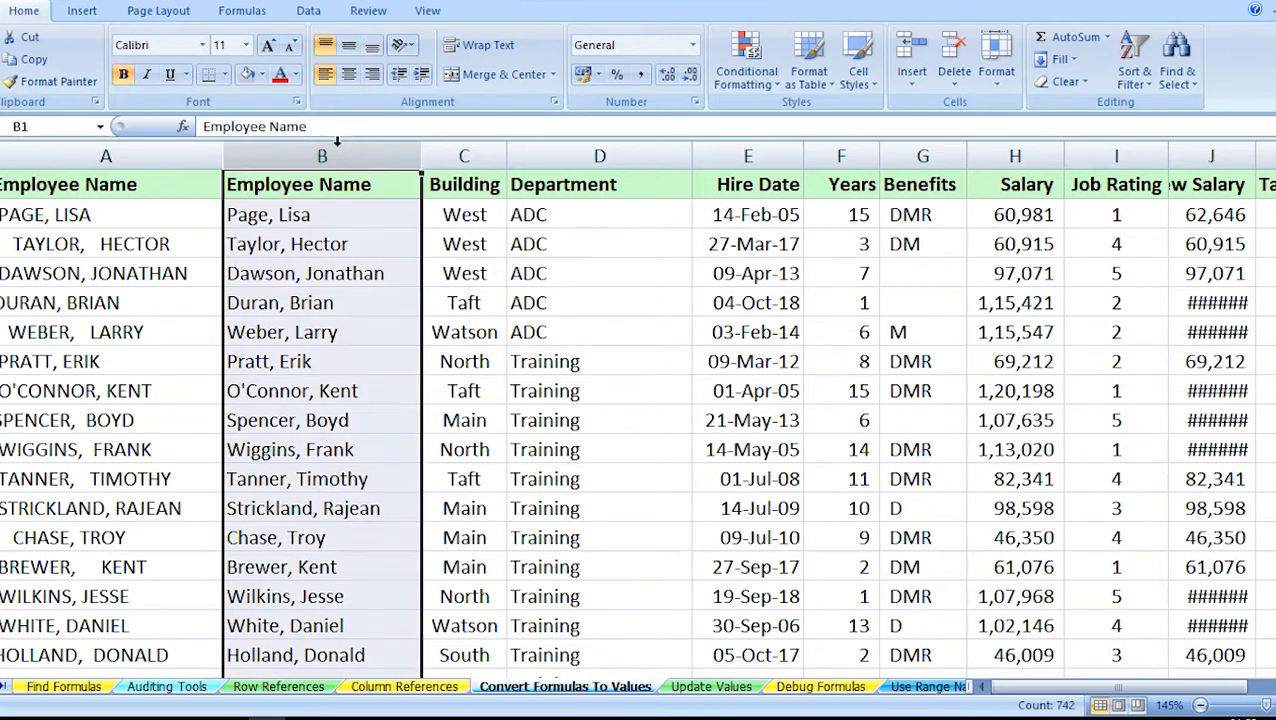
{"action": "key", "text": "ctrl+c"}
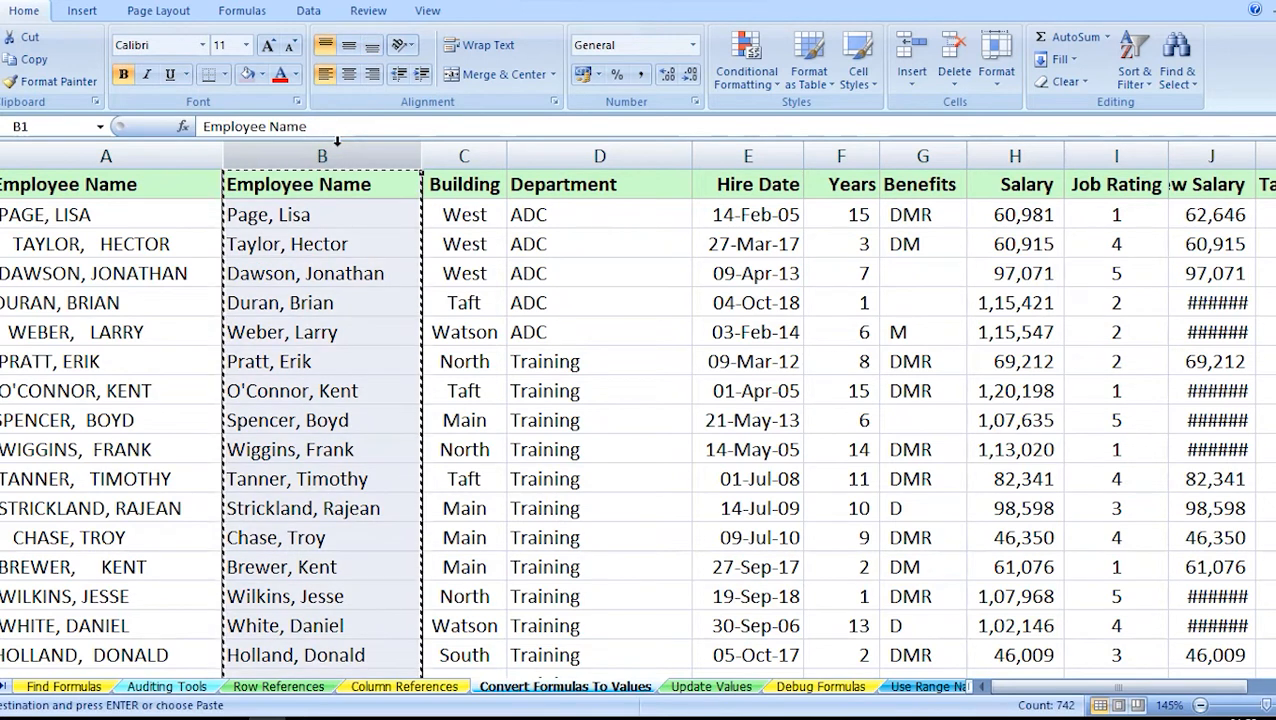
{"action": "right_click", "coordinate": [337, 146]}
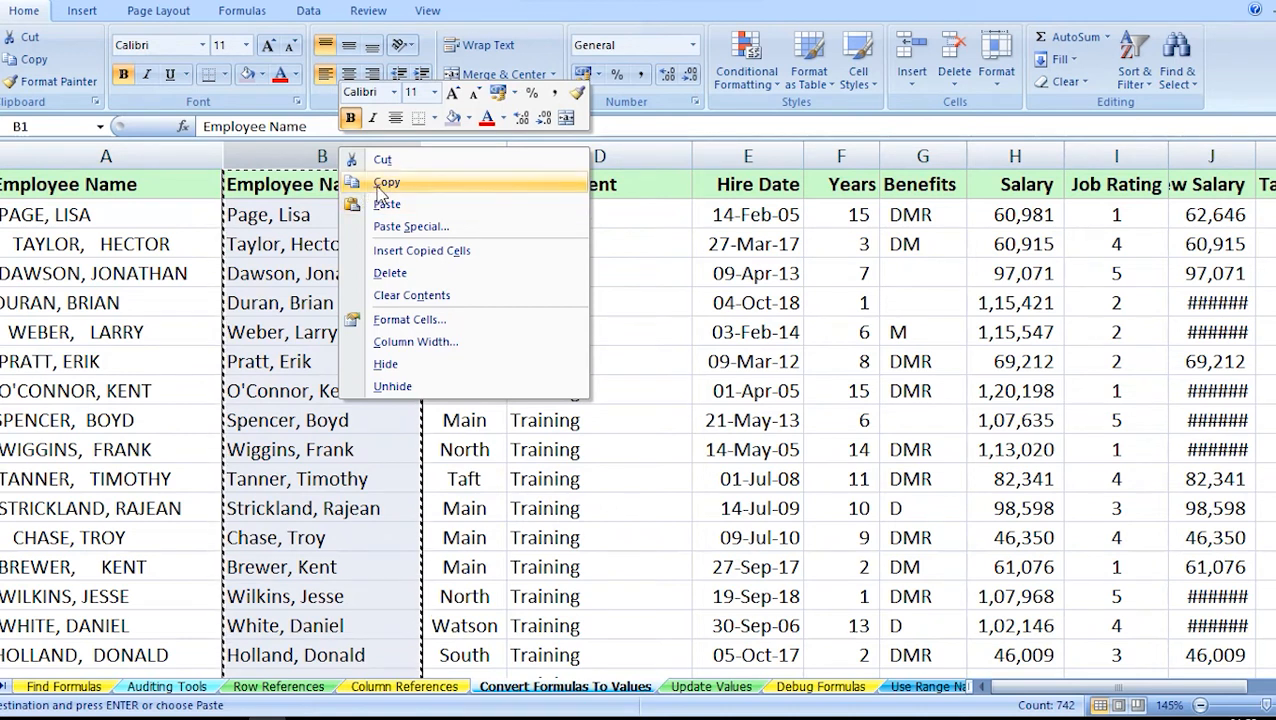
{"action": "key", "text": "Escape"}
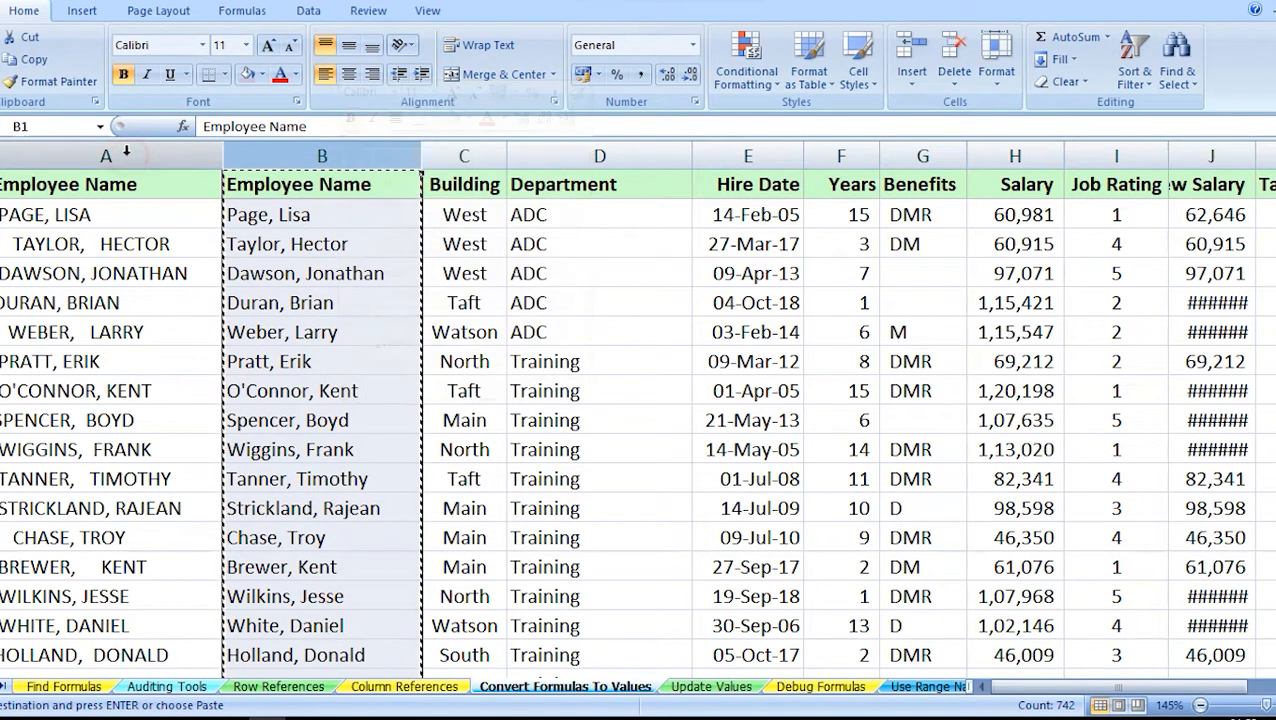
{"action": "right_click", "coordinate": [127, 156]}
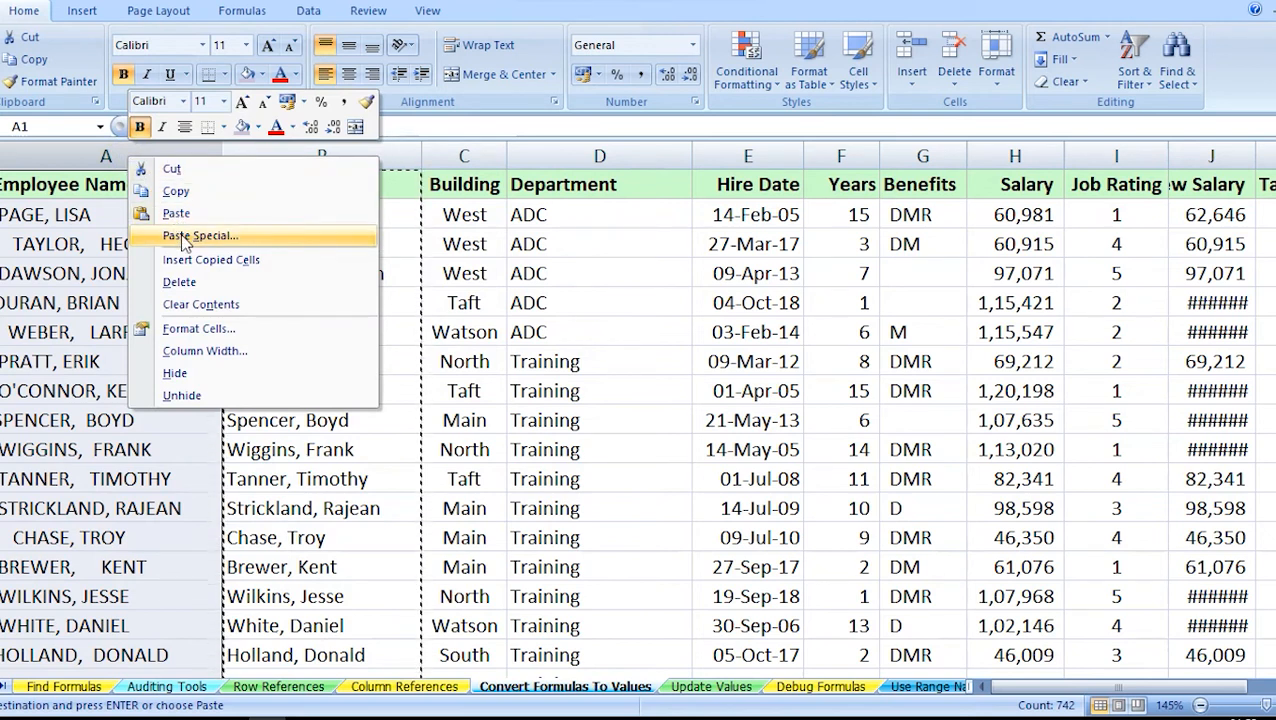
{"action": "key", "text": "Escape"}
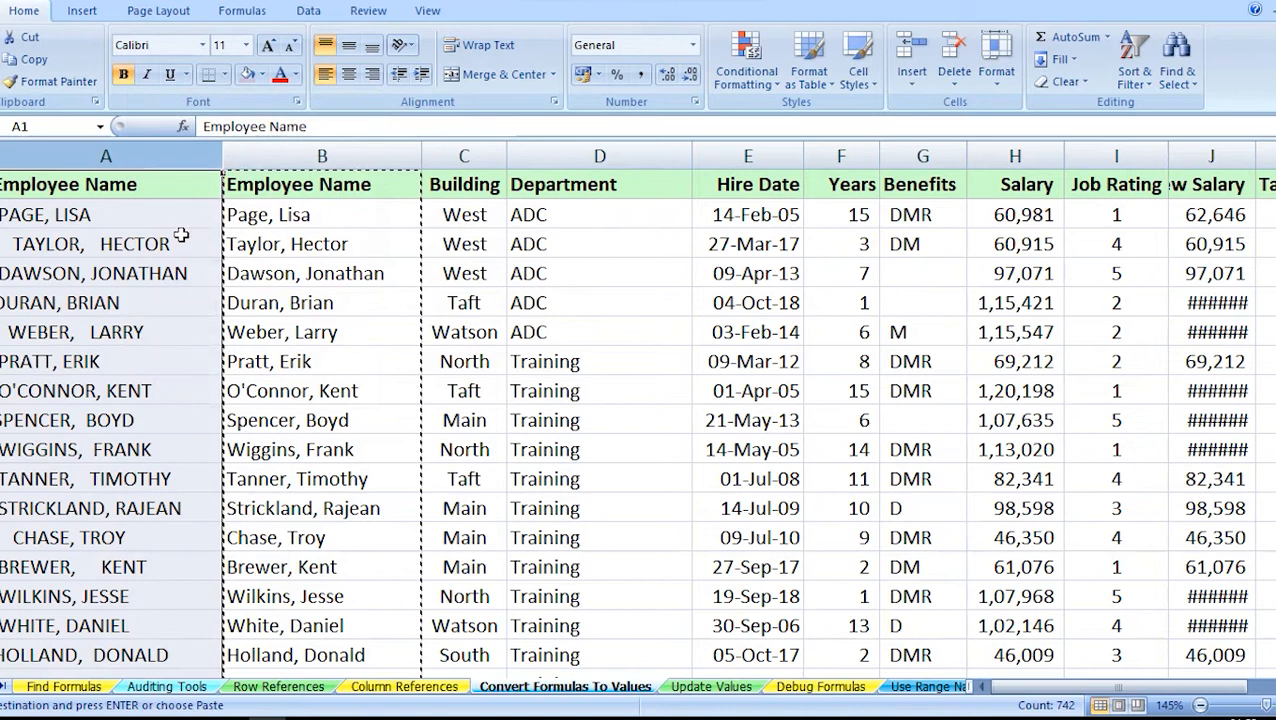
{"action": "right_click", "coordinate": [158, 168]}
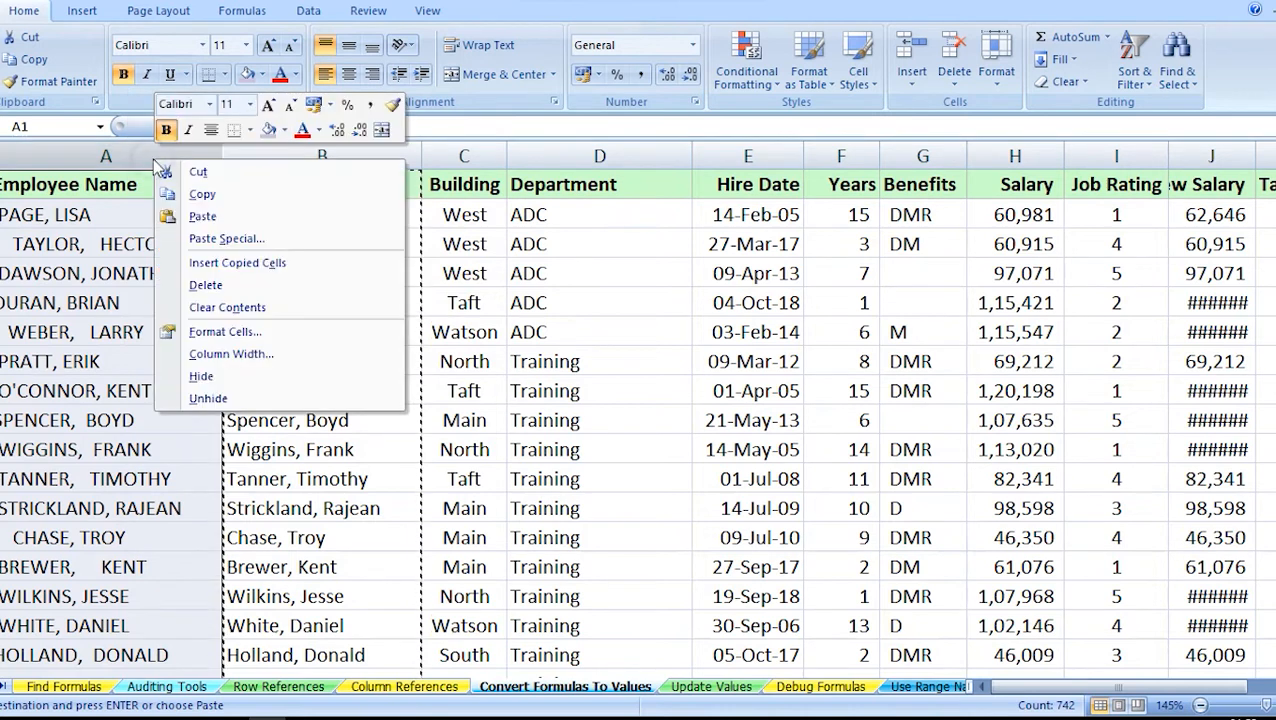
{"action": "left_click", "coordinate": [224, 239]}
{"action": "left_click", "coordinate": [59, 160]}
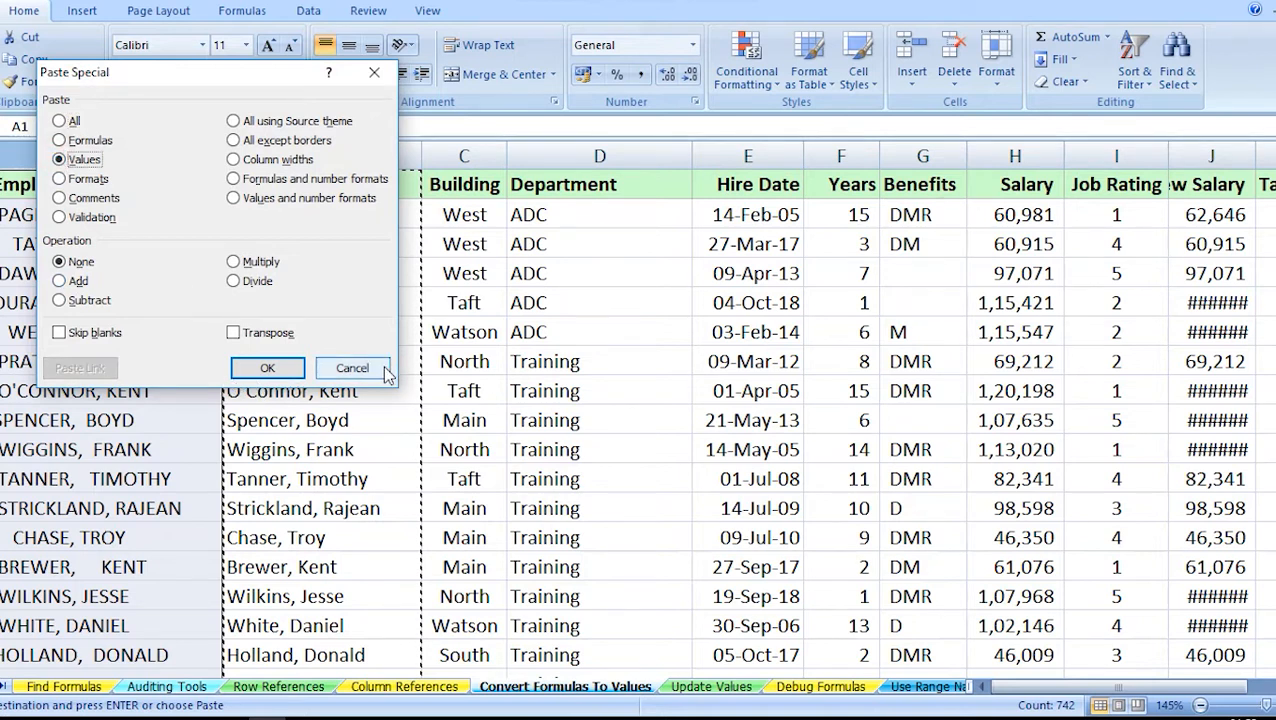
{"action": "left_click", "coordinate": [352, 368]}
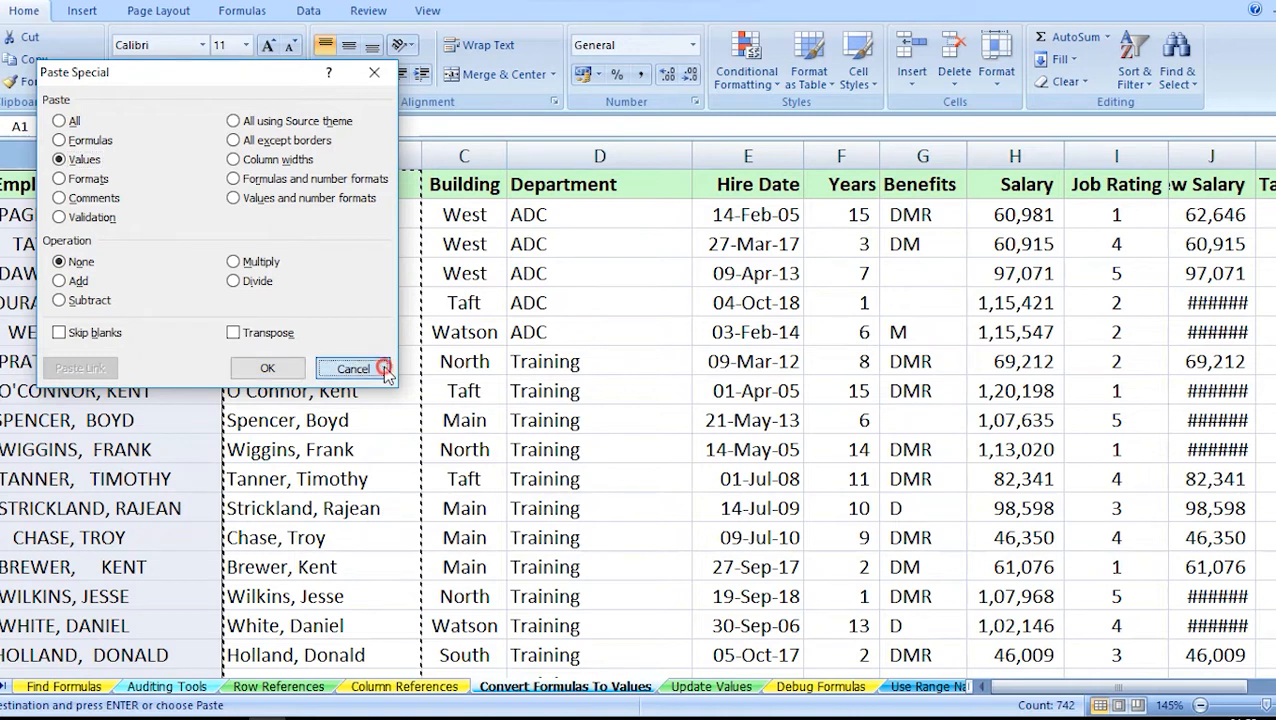
Try copying the employee names in column B onto column A as values only, and undo the copy.
{"action": "left_click", "coordinate": [326, 156]}
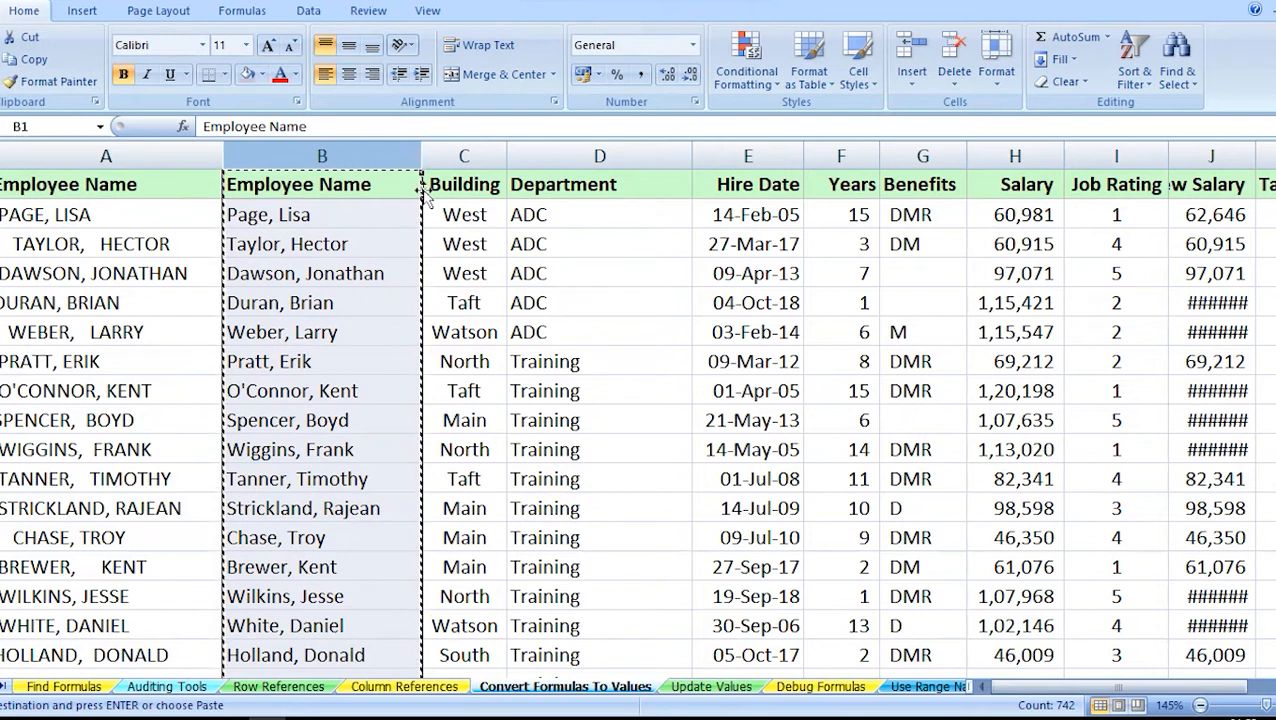
{"action": "left_click_drag", "start_coordinate": [425, 195], "coordinate": [169, 193]}
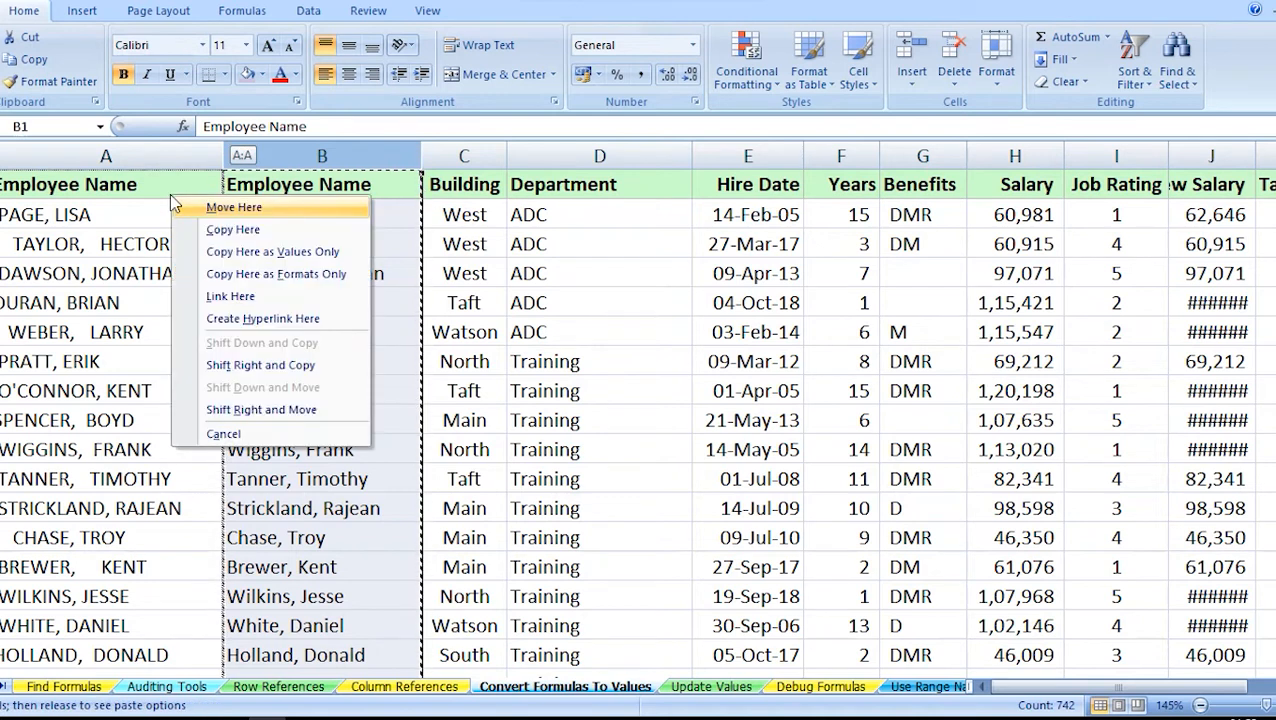
{"action": "left_click", "coordinate": [268, 253]}
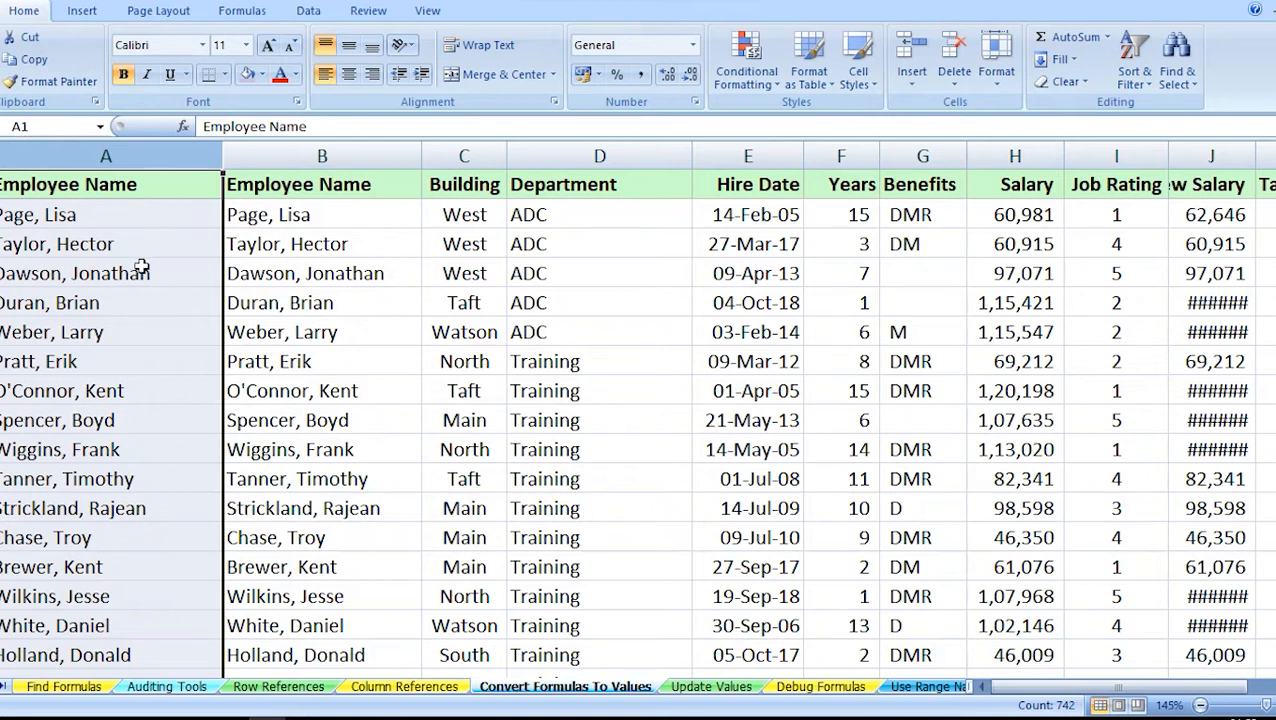
{"action": "key", "text": "ctrl+z"}
Replace the formulas in column B with their values in place, and check cells B2, B3 and B4.
{"action": "left_click", "coordinate": [368, 271]}
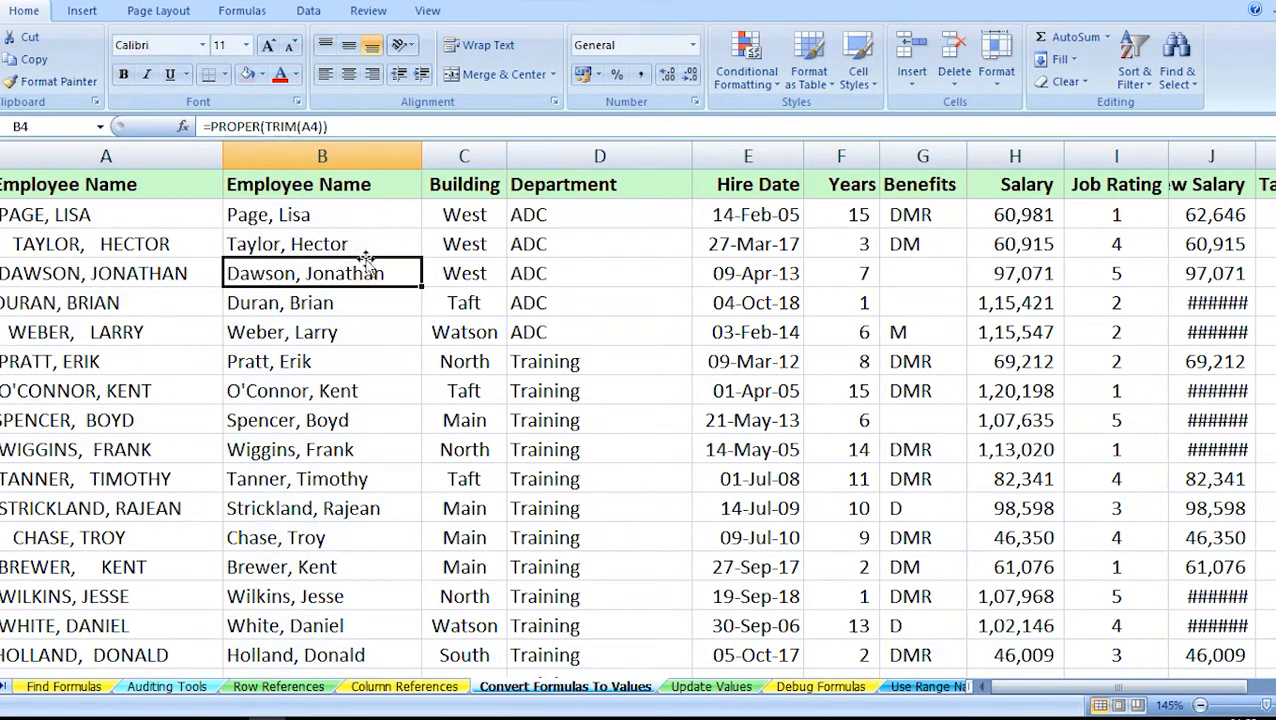
{"action": "left_click", "coordinate": [330, 150]}
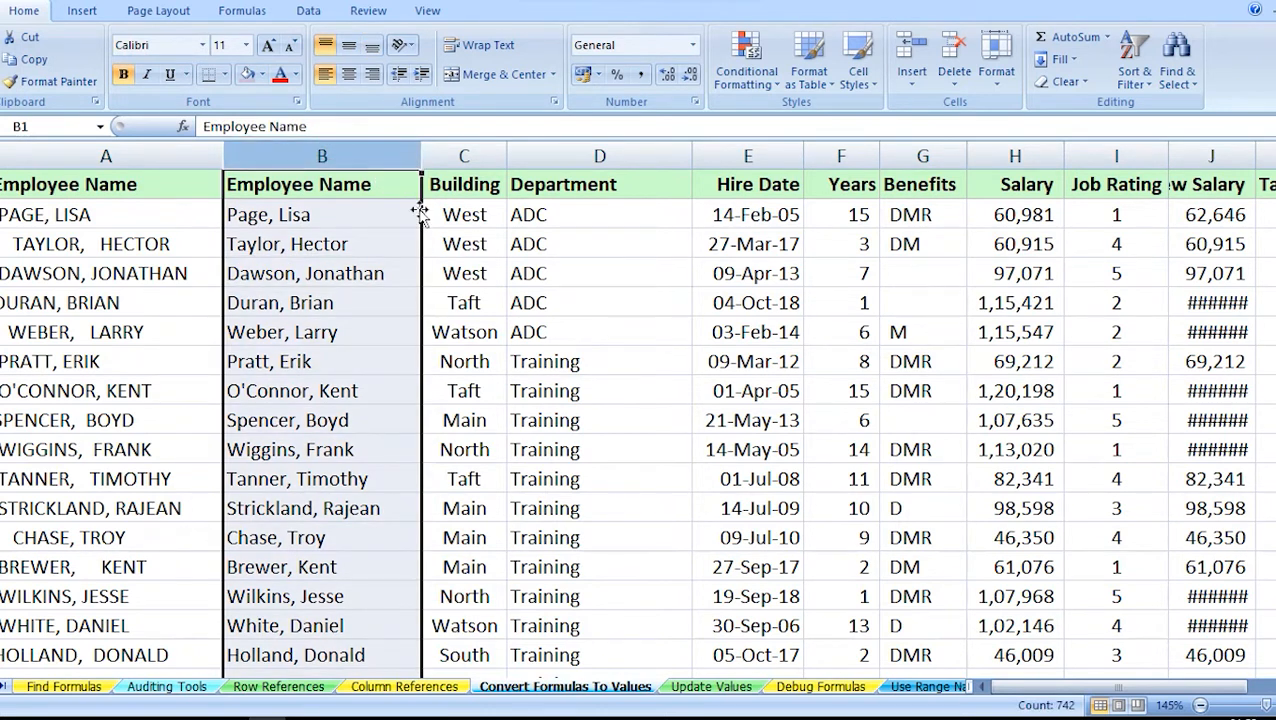
{"action": "left_click_drag", "start_coordinate": [420, 213], "coordinate": [388, 258]}
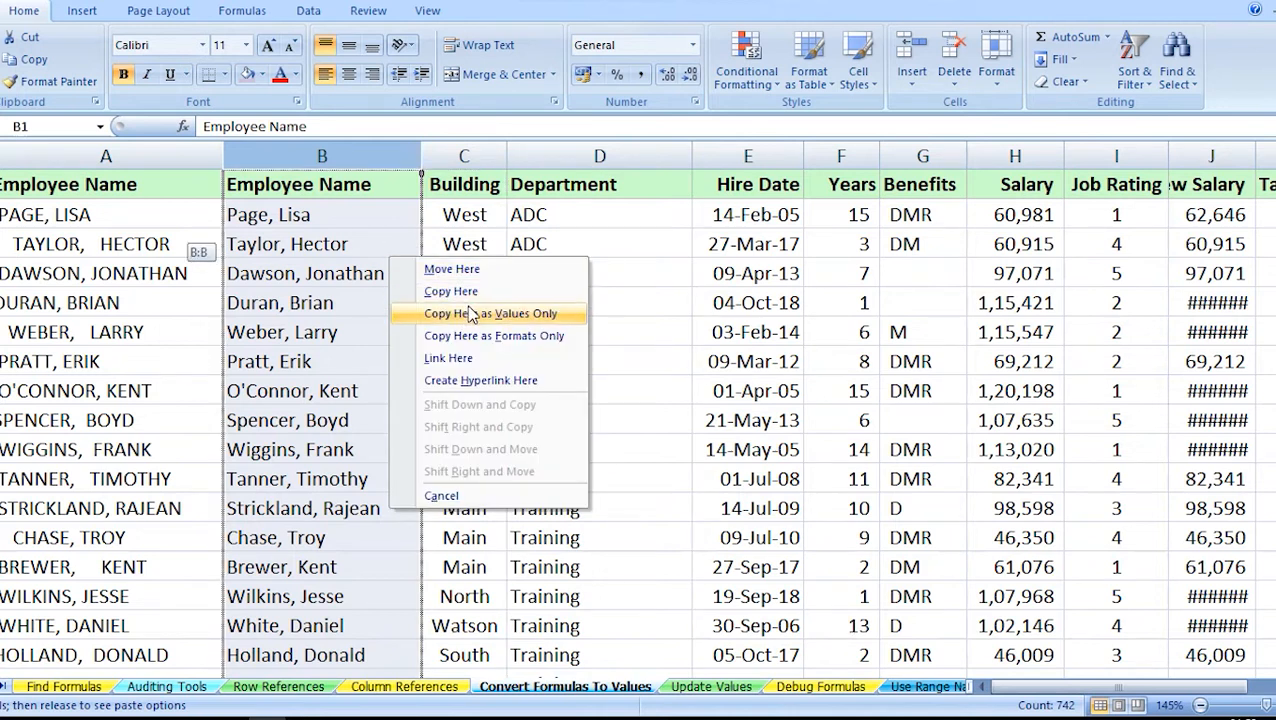
{"action": "left_click", "coordinate": [460, 316]}
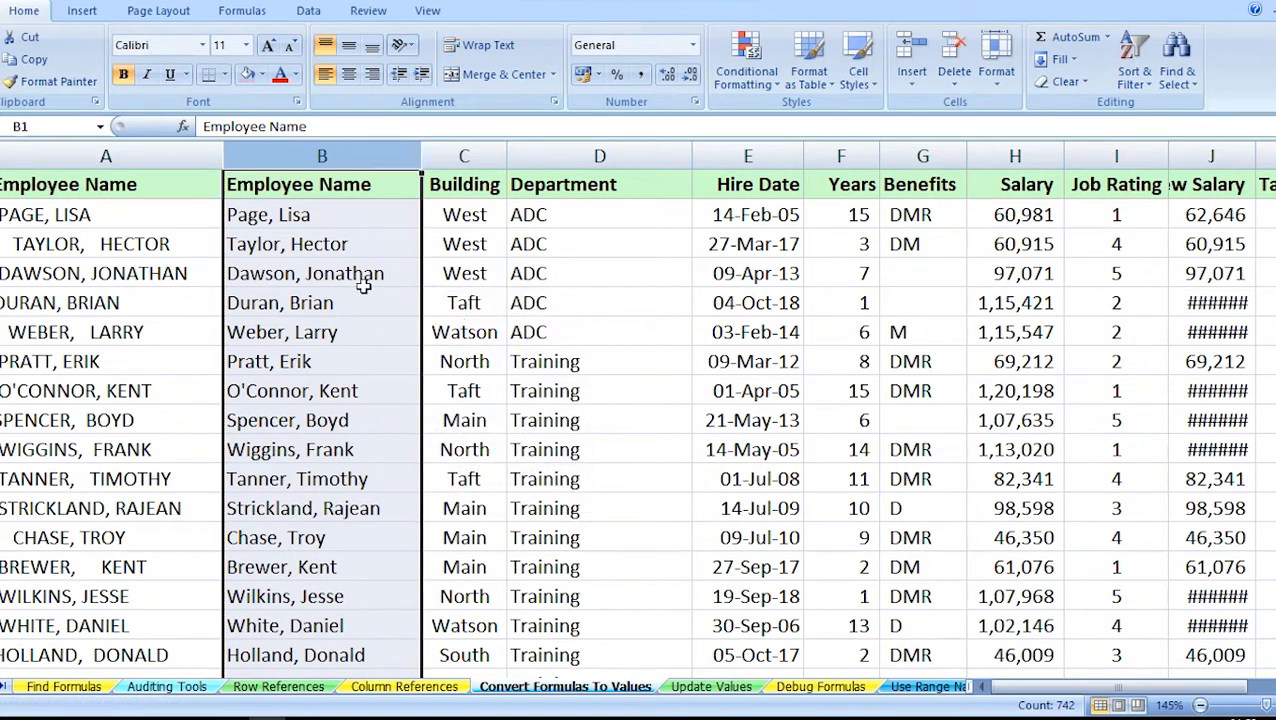
{"action": "left_click", "coordinate": [330, 262]}
{"action": "left_click", "coordinate": [288, 214]}
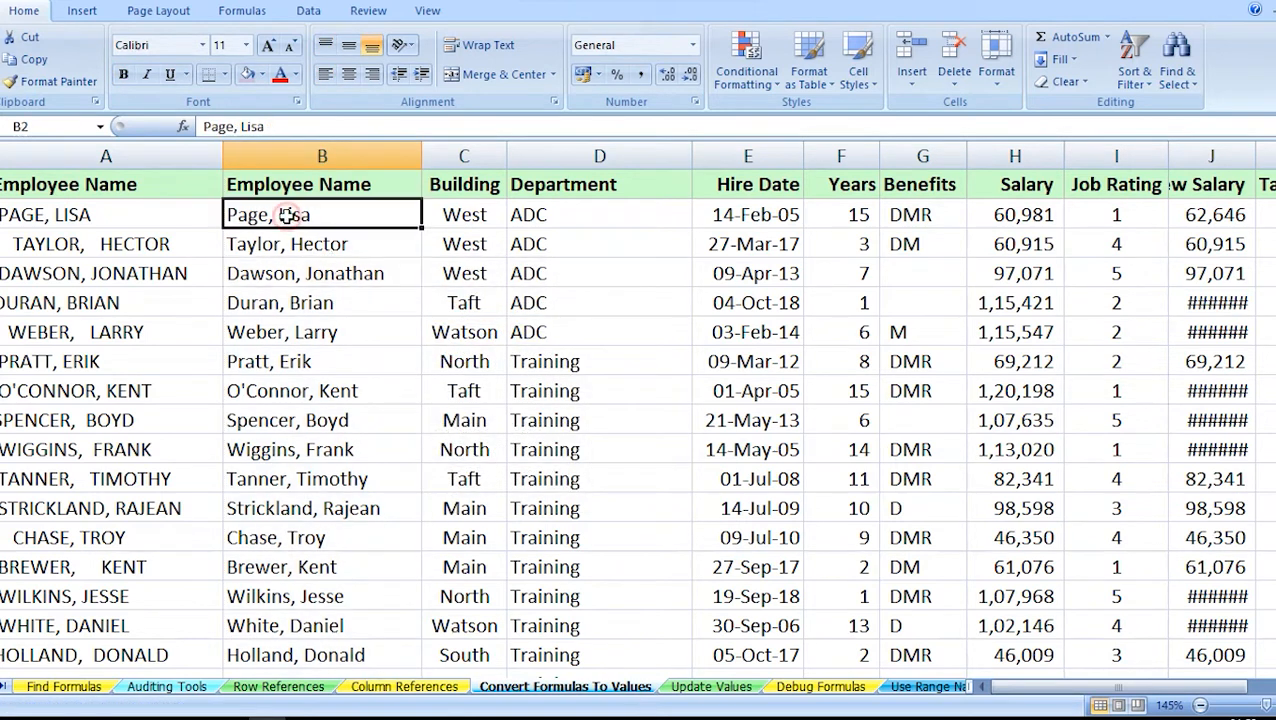
{"action": "left_click", "coordinate": [296, 248]}
{"action": "left_click", "coordinate": [300, 276]}
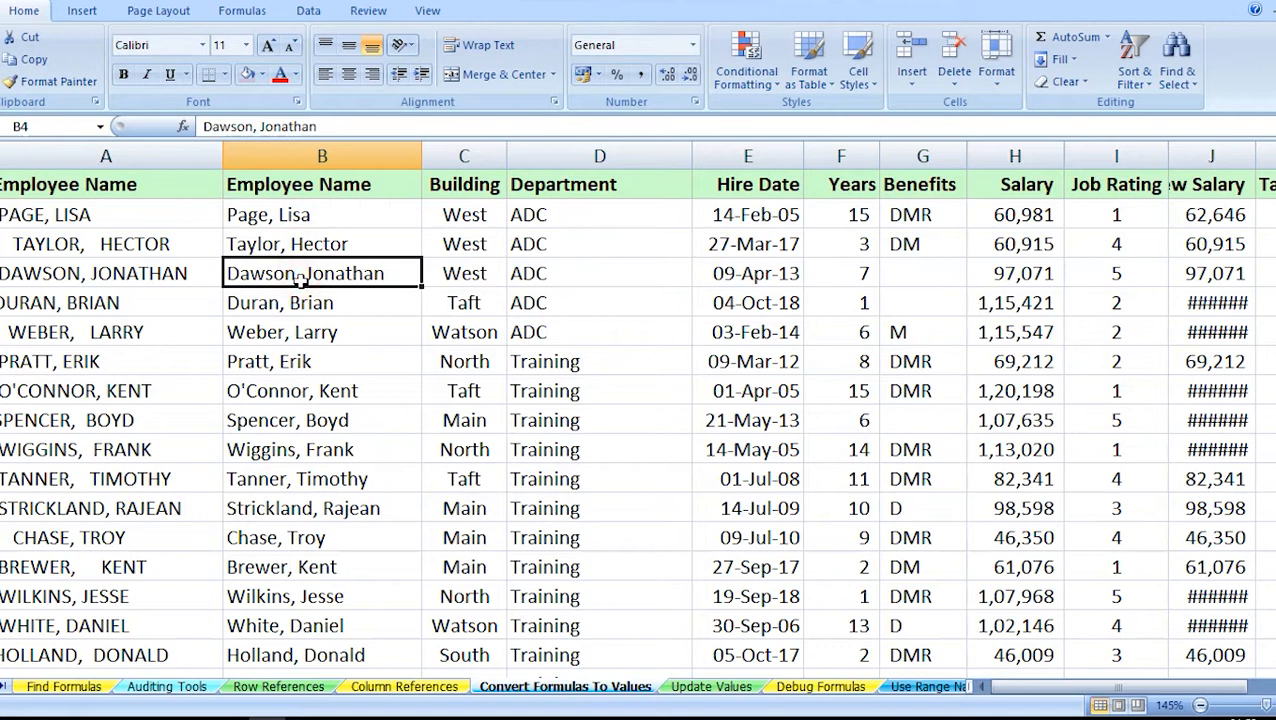
Widen the New Salary column to fit its contents.
{"action": "key", "text": "Right"}
{"action": "key", "text": "Right"}
{"action": "key", "text": "Right"}
{"action": "key", "text": "Right"}
{"action": "key", "text": "Right"}
{"action": "key", "text": "Right"}
{"action": "key", "text": "Right"}
{"action": "key", "text": "Right"}
{"action": "key", "text": "Right"}
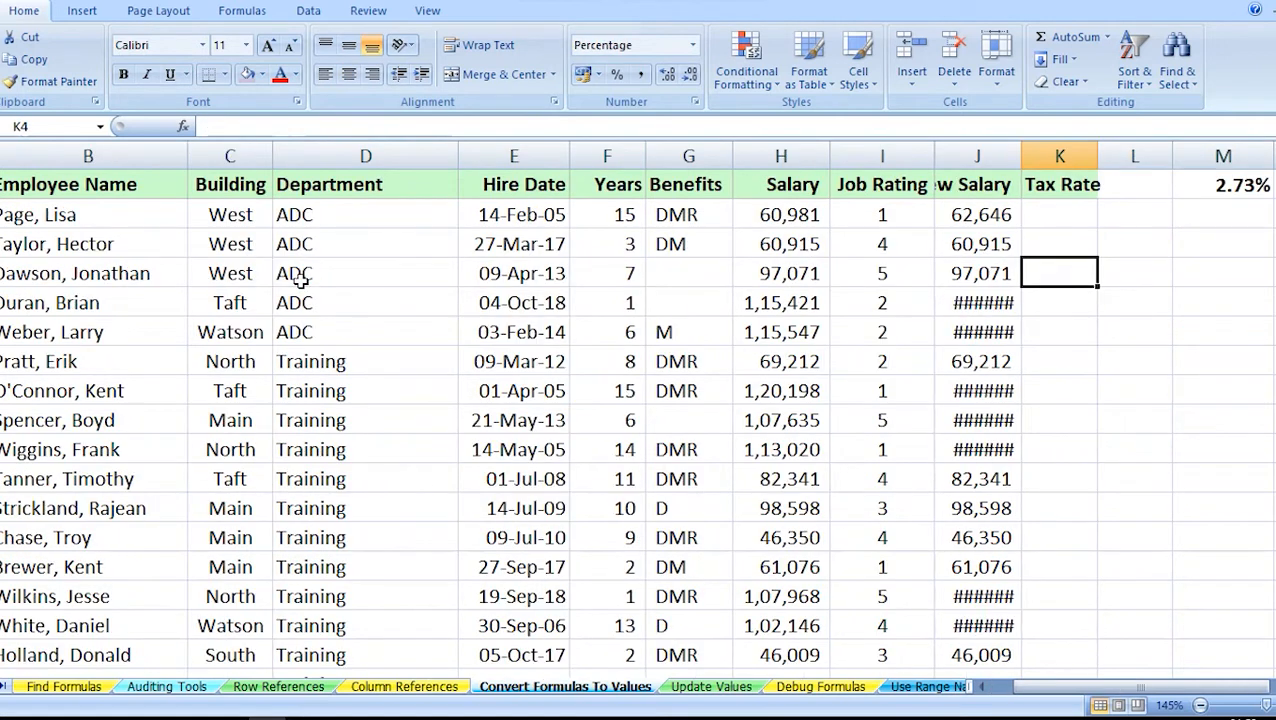
{"action": "double_click", "coordinate": [1022, 152]}
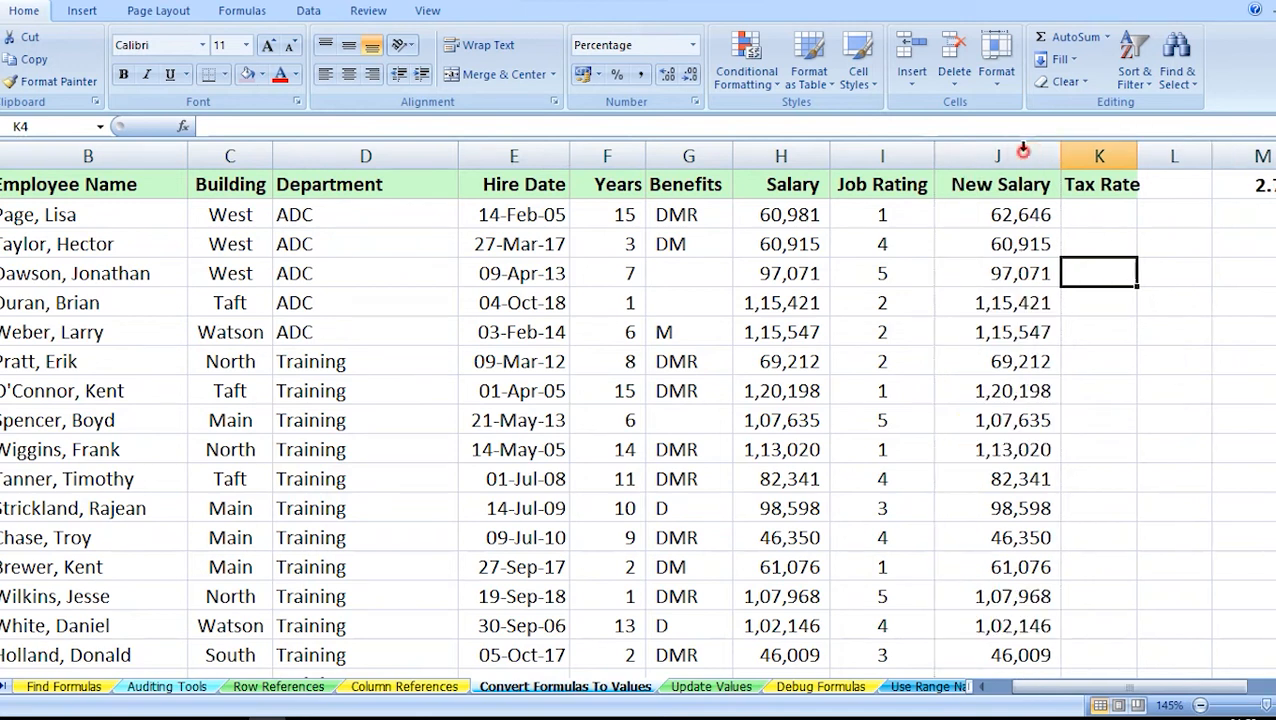
{"action": "left_click", "coordinate": [1004, 278]}
{"action": "key", "text": "Right"}
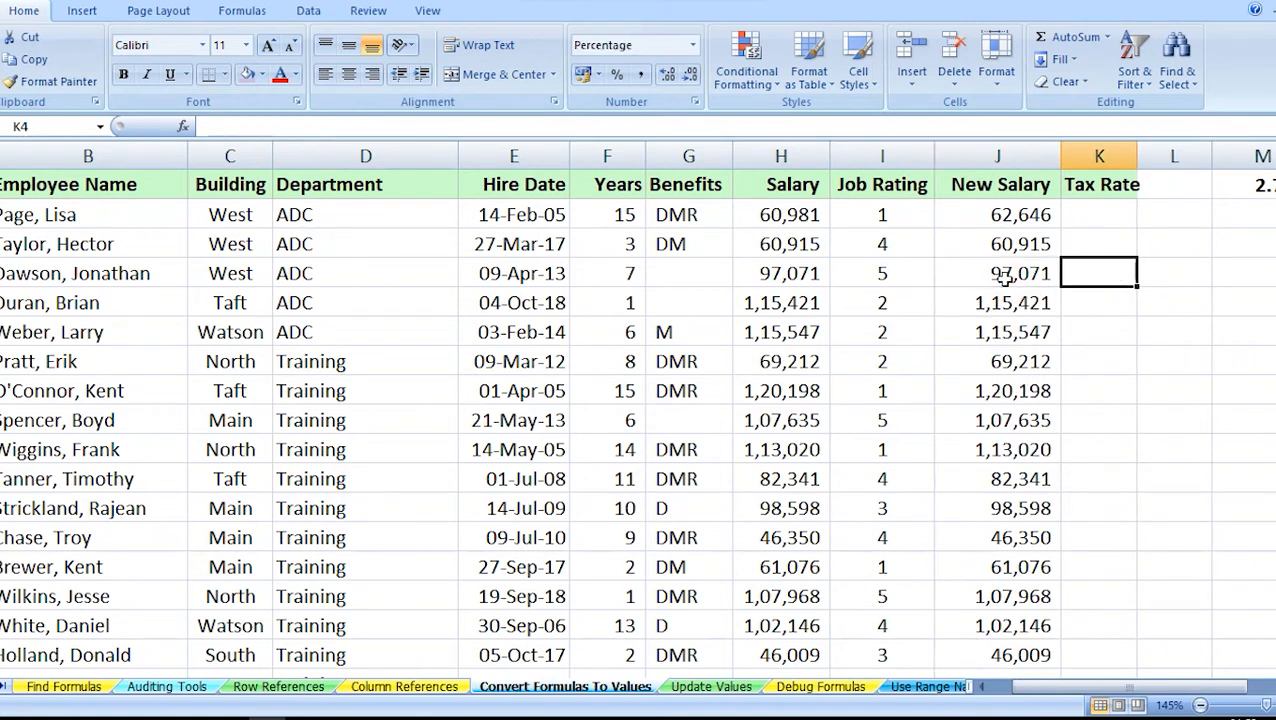
Review the ROUND formula in J2 and copy all New Salary results onto the Salary column as values only.
{"action": "double_click", "coordinate": [1016, 208]}
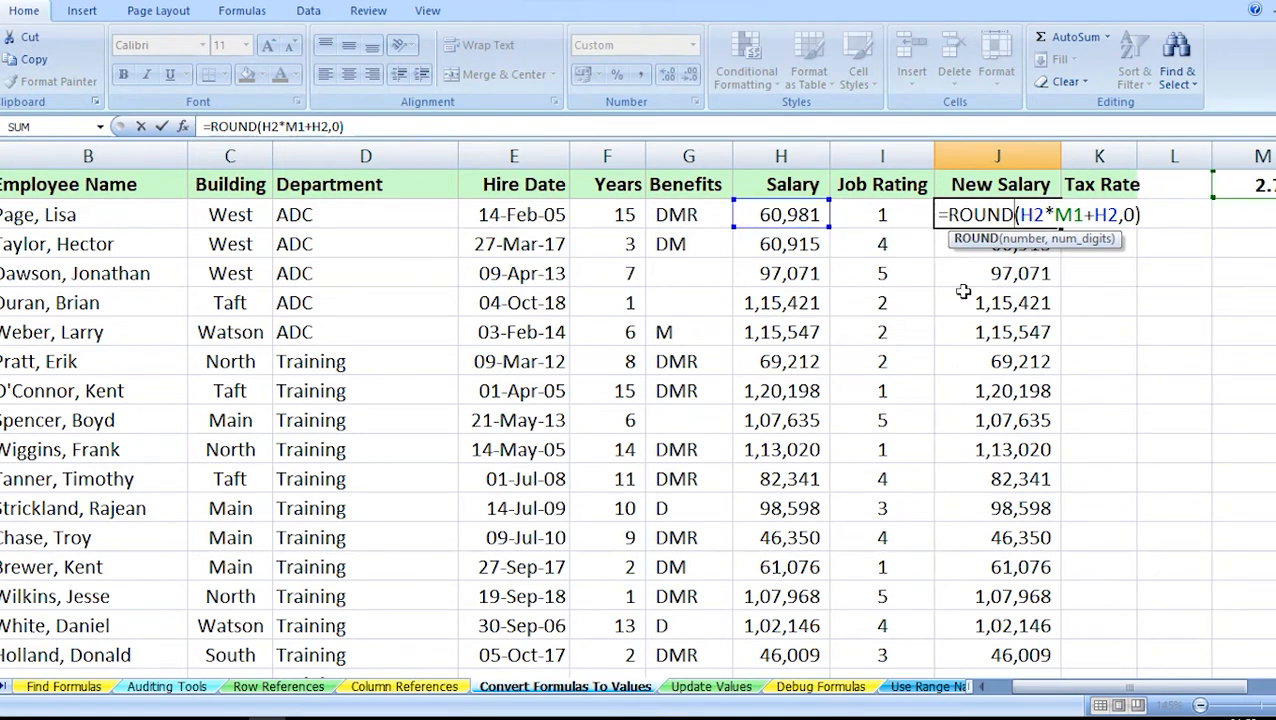
{"action": "key", "text": "ctrl+Return"}
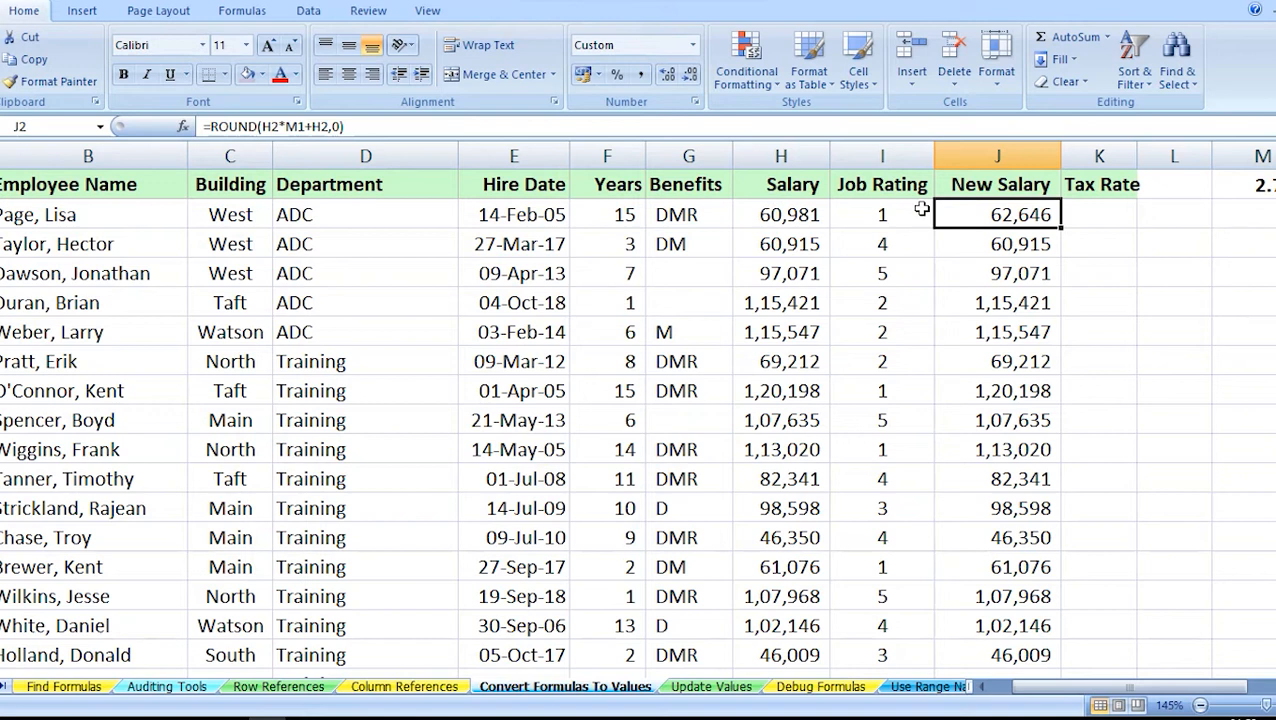
{"action": "double_click", "coordinate": [1003, 229], "text": "shift"}
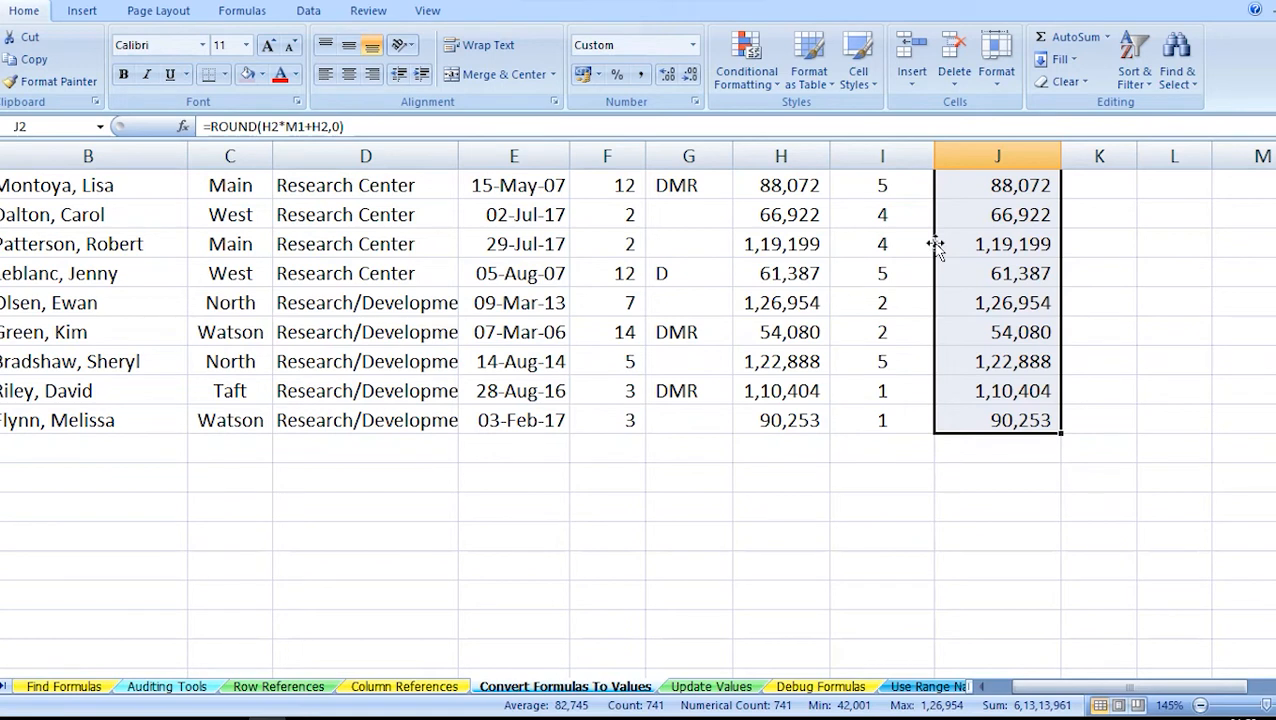
{"action": "left_click_drag", "start_coordinate": [935, 248], "coordinate": [805, 244]}
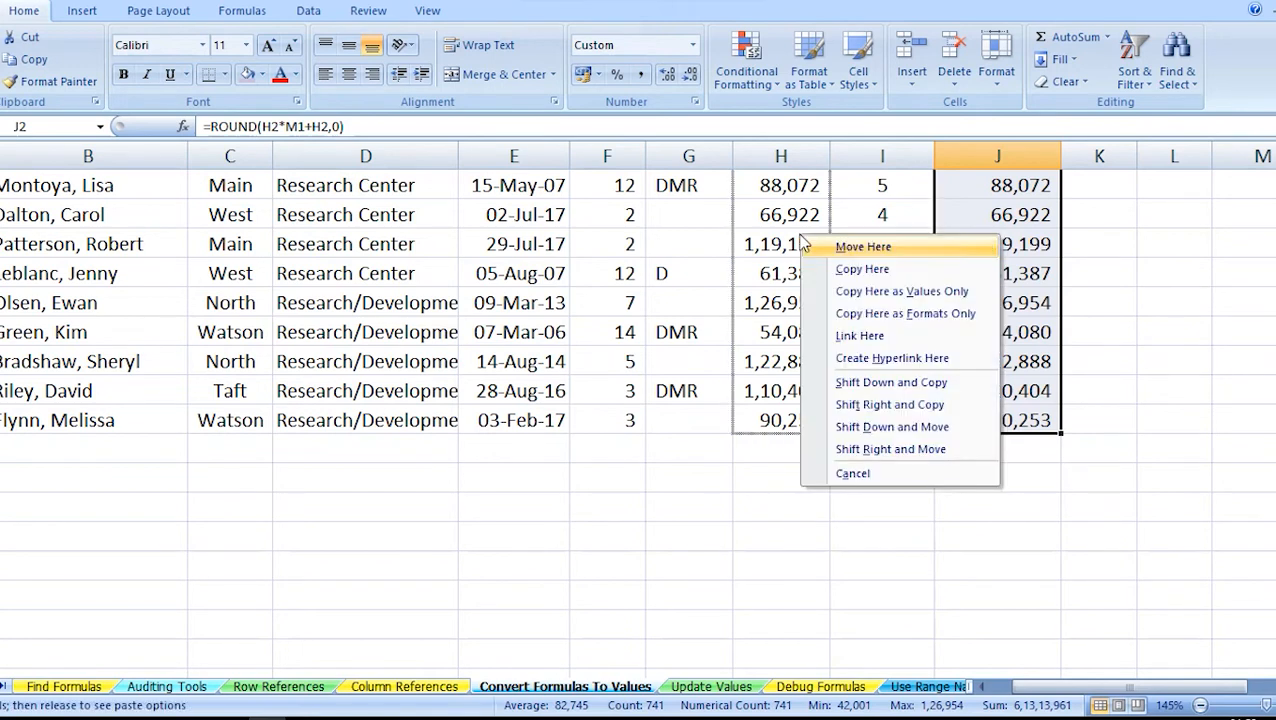
{"action": "left_click", "coordinate": [855, 290]}
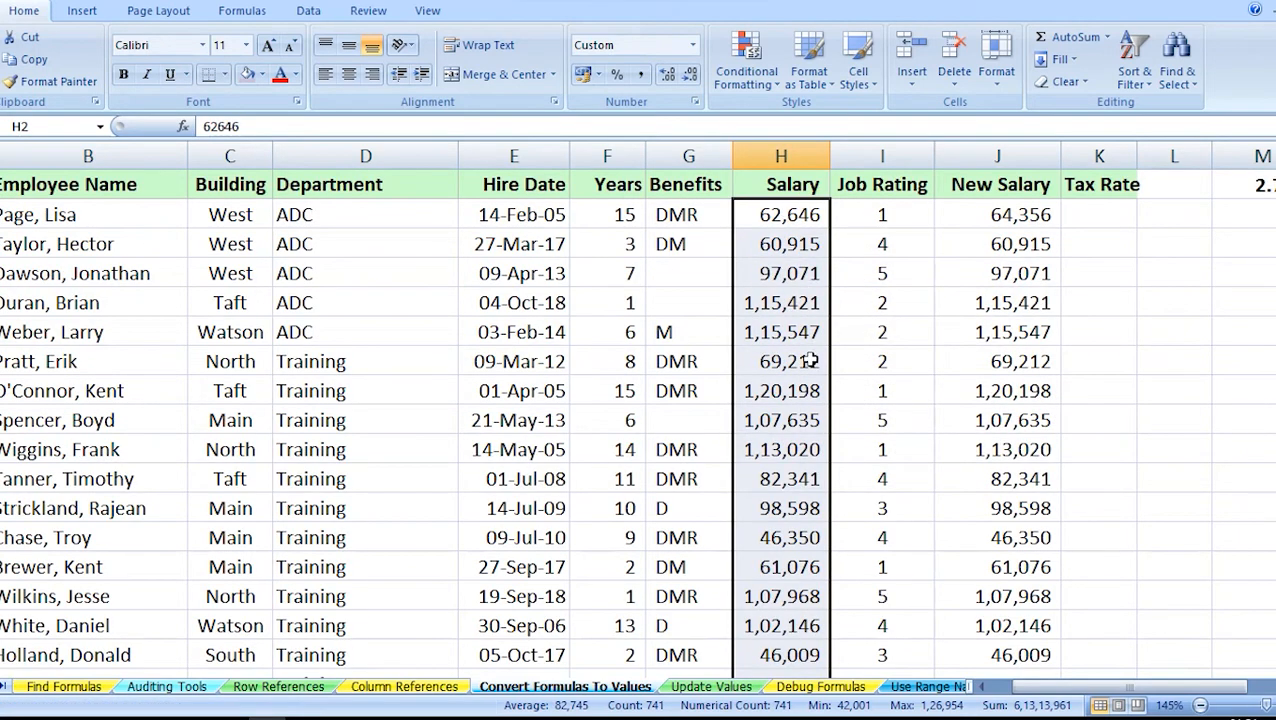
Delete the New Salary column J from the sheet.
{"action": "left_click", "coordinate": [1032, 147]}
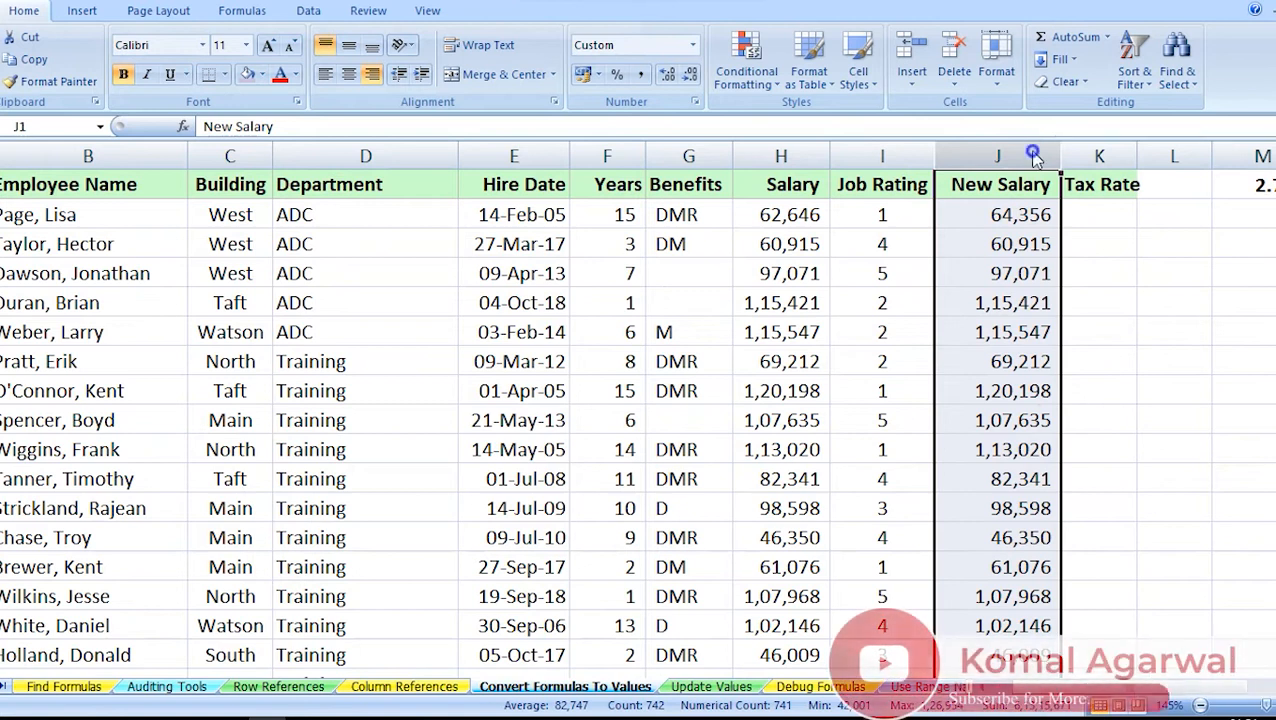
{"action": "right_click", "coordinate": [1033, 149]}
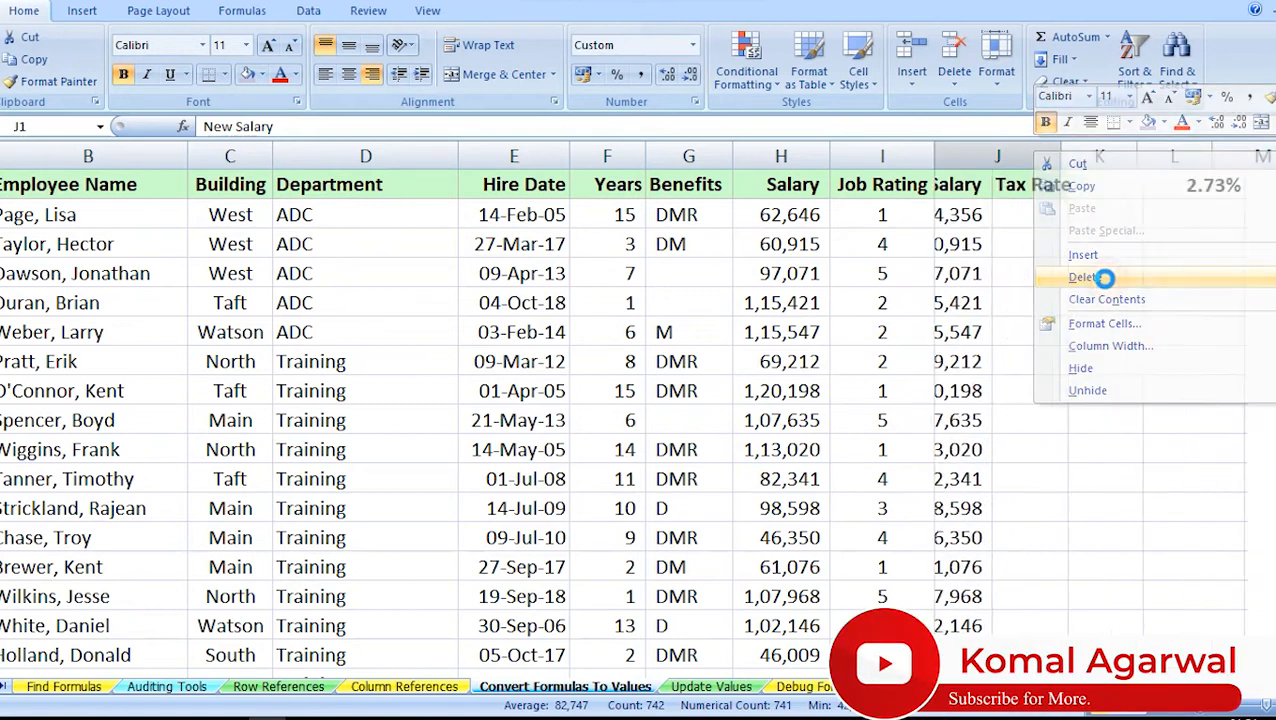
{"action": "left_click", "coordinate": [1106, 281]}
{"action": "left_click", "coordinate": [1103, 275]}
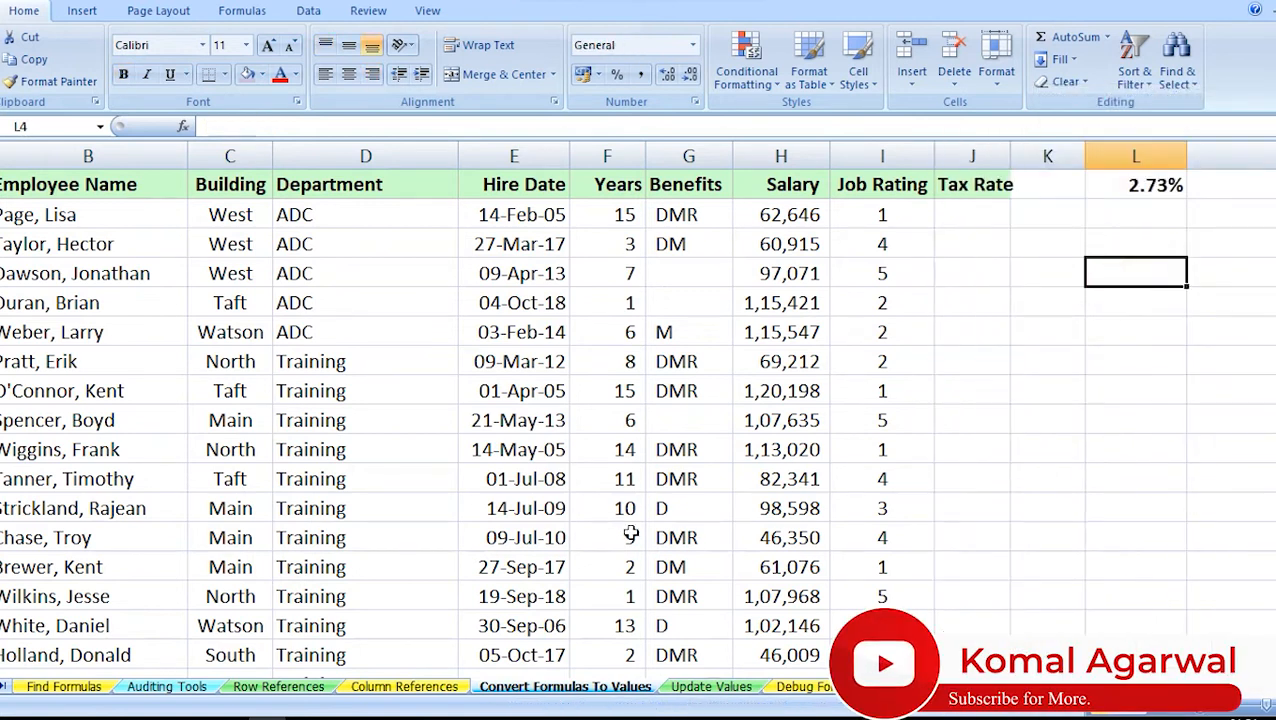
On the Update Values sheet, enter 5 in cell F8, directly below the IL column's June figure.
{"action": "left_click", "coordinate": [728, 690]}
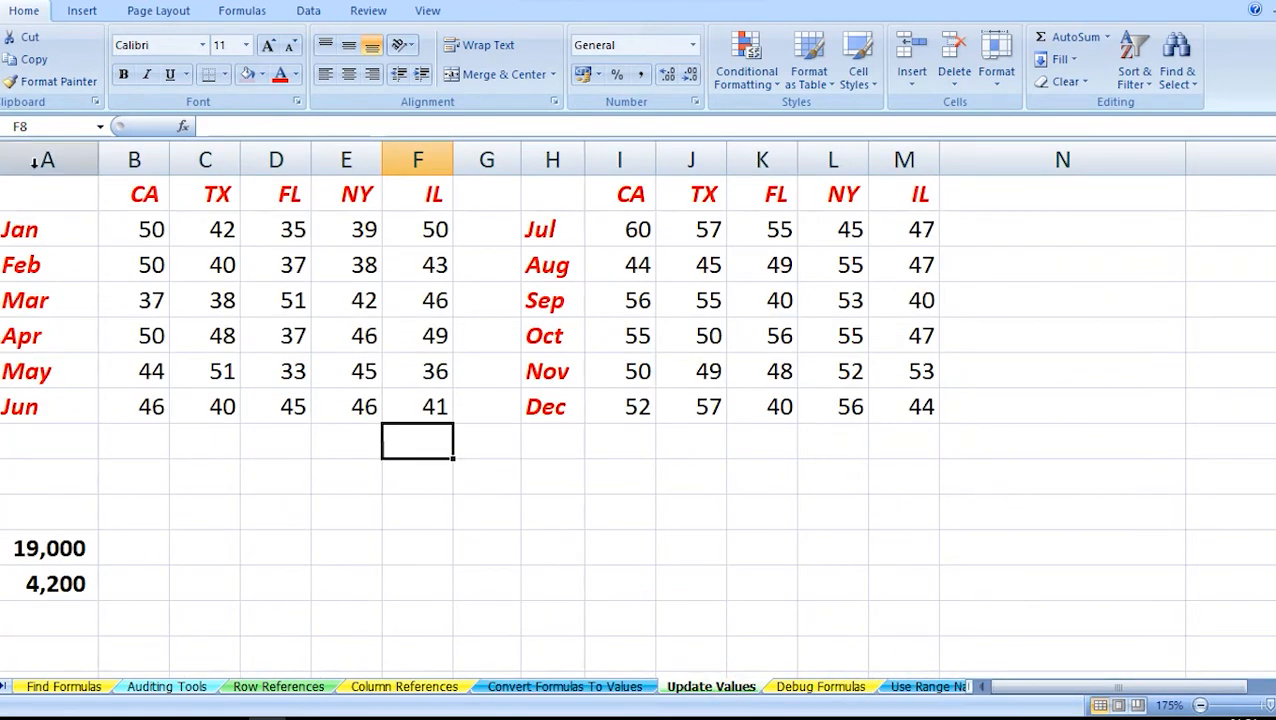
{"action": "left_click_drag", "start_coordinate": [34, 199], "coordinate": [444, 396]}
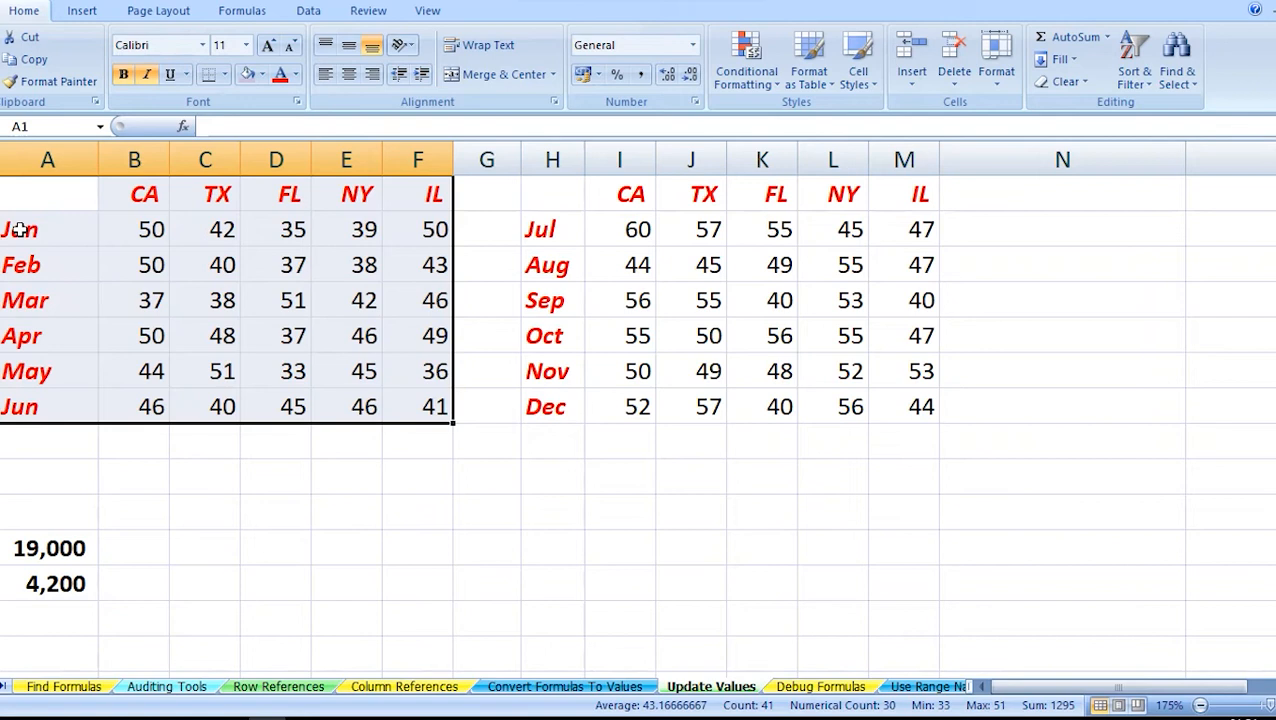
{"action": "left_click", "coordinate": [134, 438]}
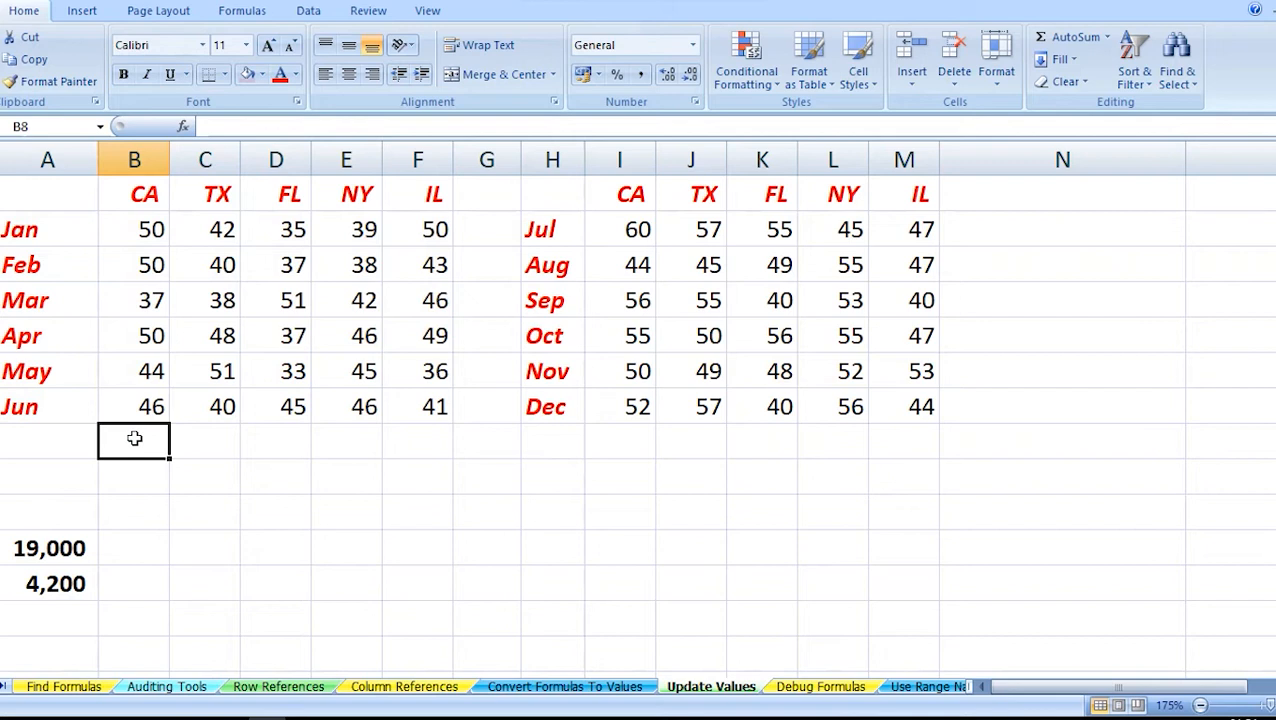
{"action": "key", "text": "Down"}
{"action": "left_click_drag", "start_coordinate": [142, 472], "coordinate": [409, 552]}
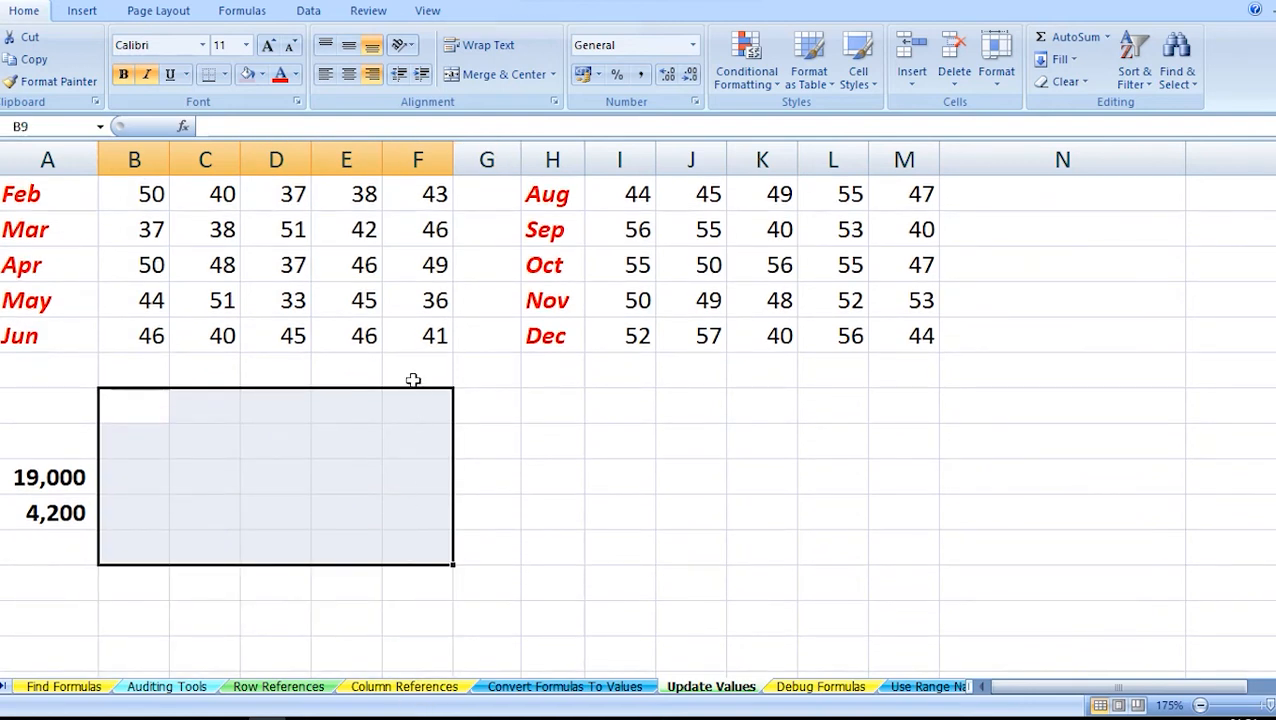
{"action": "left_click", "coordinate": [412, 376]}
{"action": "type", "text": "5"}
{"action": "key", "text": "Return"}
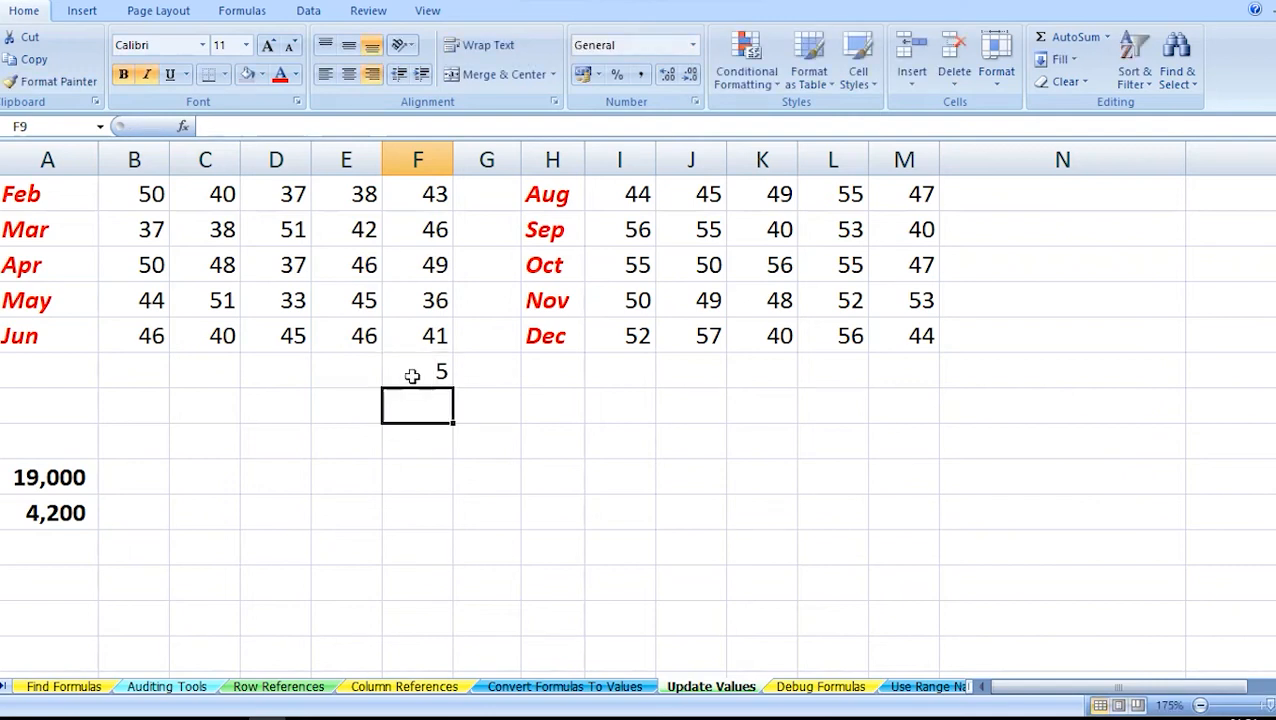
{"action": "left_click", "coordinate": [412, 376]}
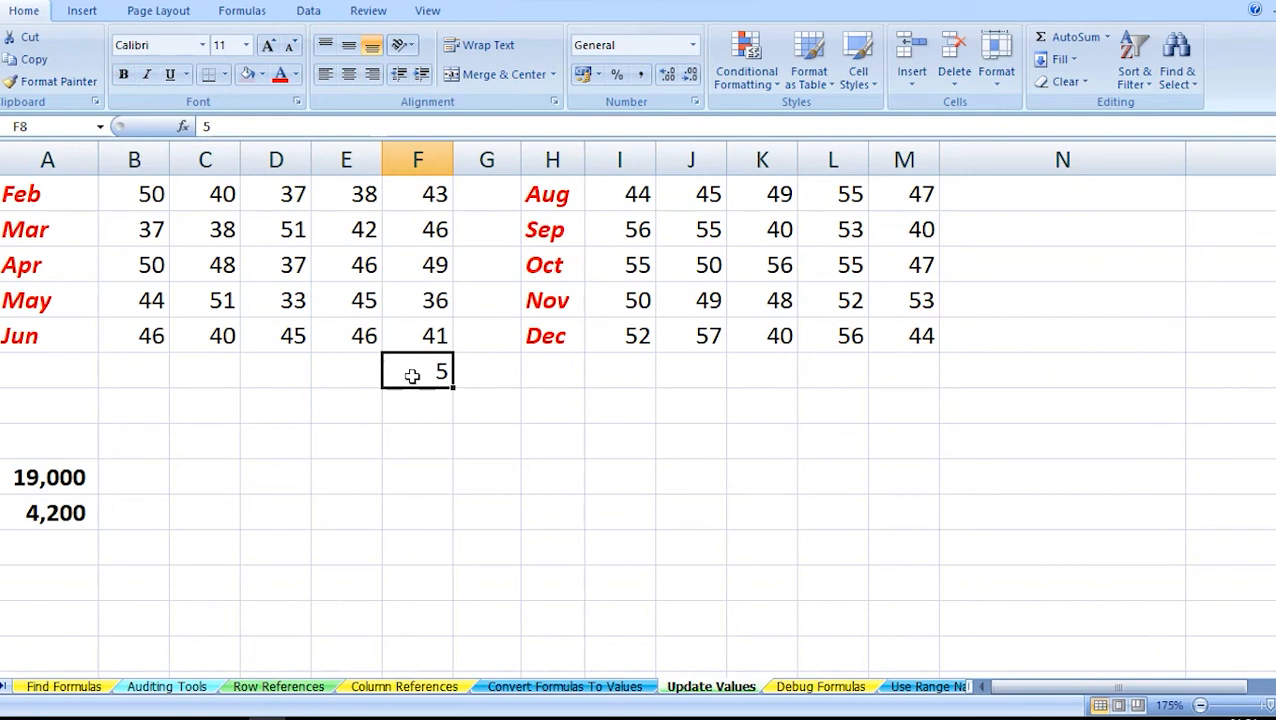
Add the 5 in F8 to all February to June figures in B3:F7 using Paste Special with the Add operation.
{"action": "key", "text": "ctrl+c"}
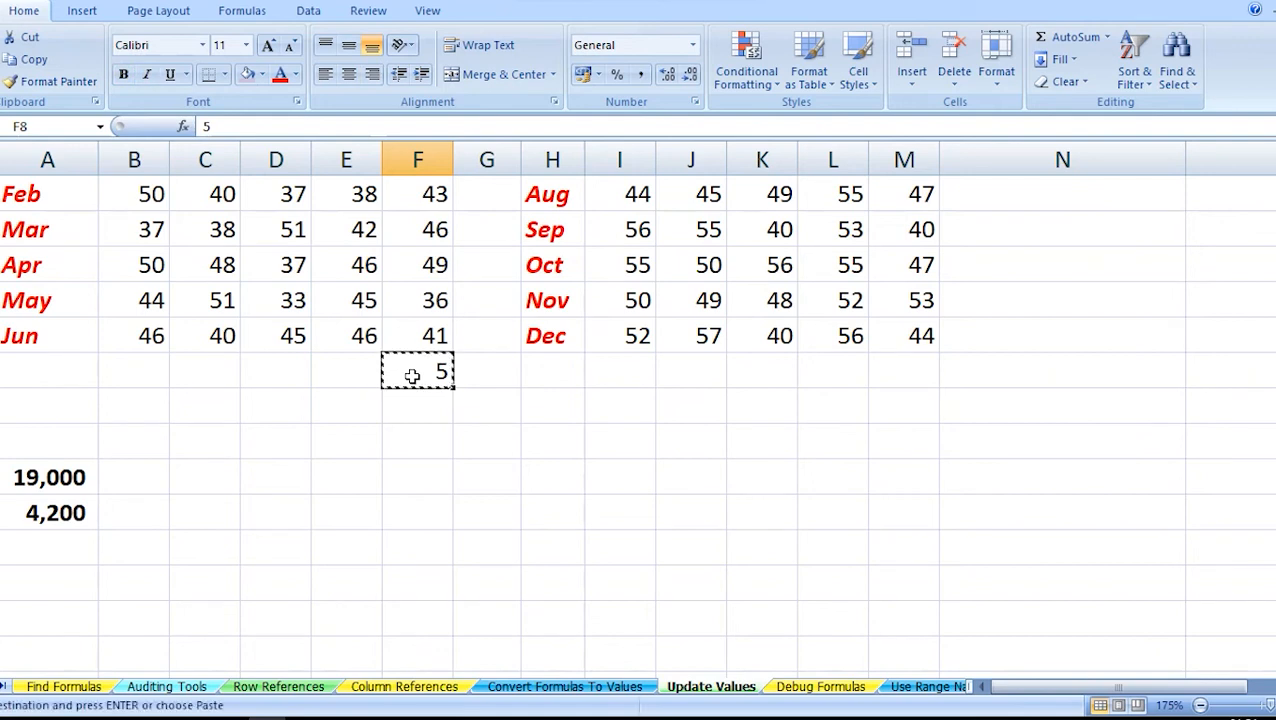
{"action": "left_click", "coordinate": [135, 197]}
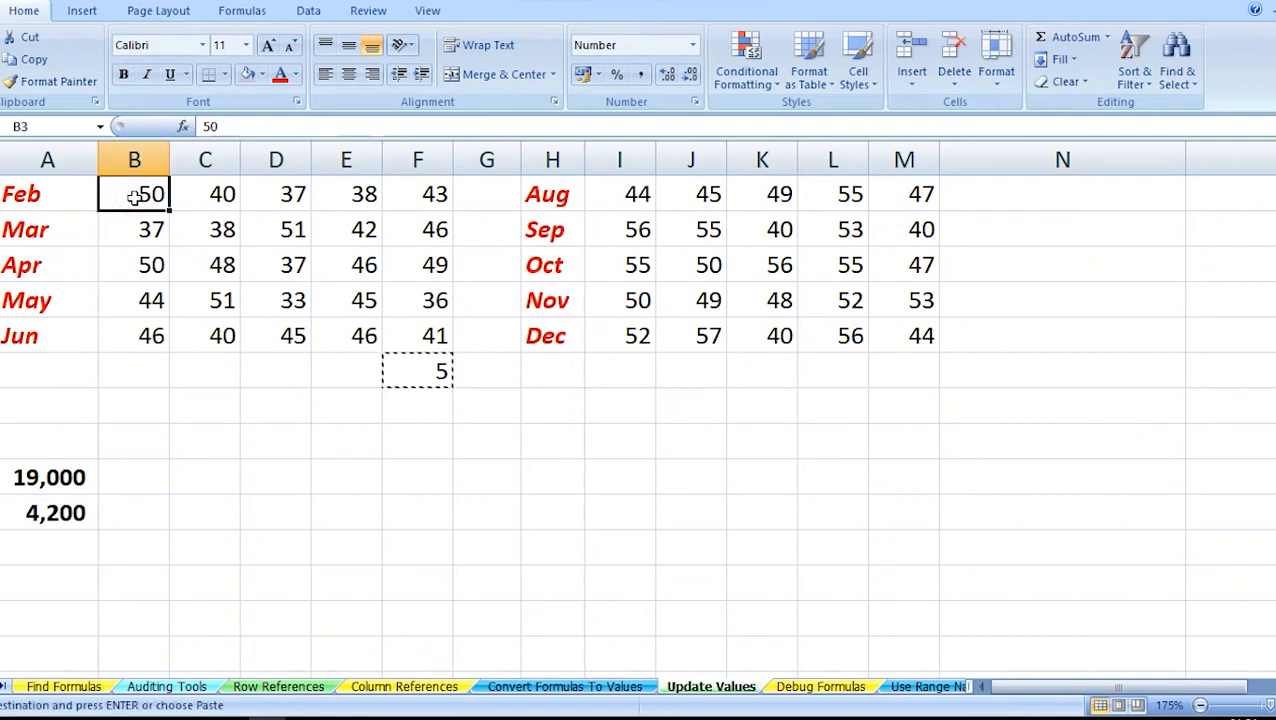
{"action": "key", "text": "shift+Right"}
{"action": "key", "text": "shift+Right"}
{"action": "key", "text": "shift+Right"}
{"action": "key", "text": "shift+Right"}
{"action": "key", "text": "shift+Down"}
{"action": "key", "text": "shift+Down"}
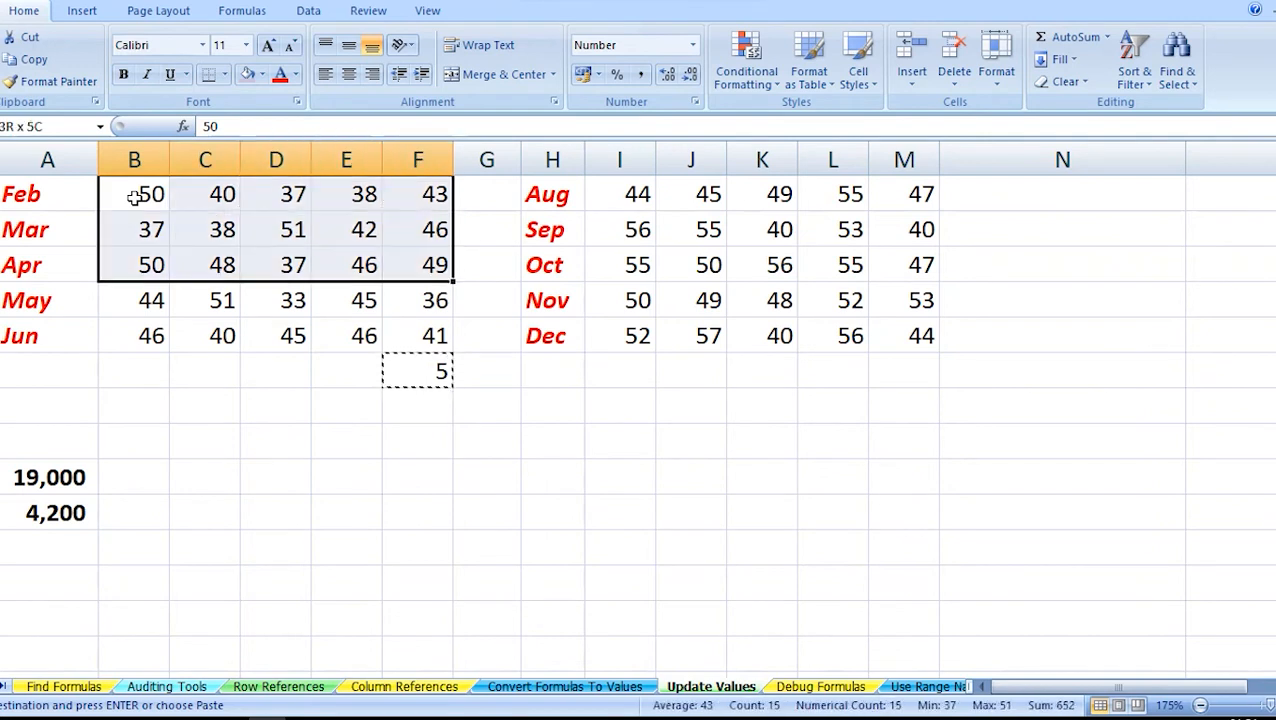
{"action": "key", "text": "shift+Down"}
{"action": "key", "text": "shift+Down"}
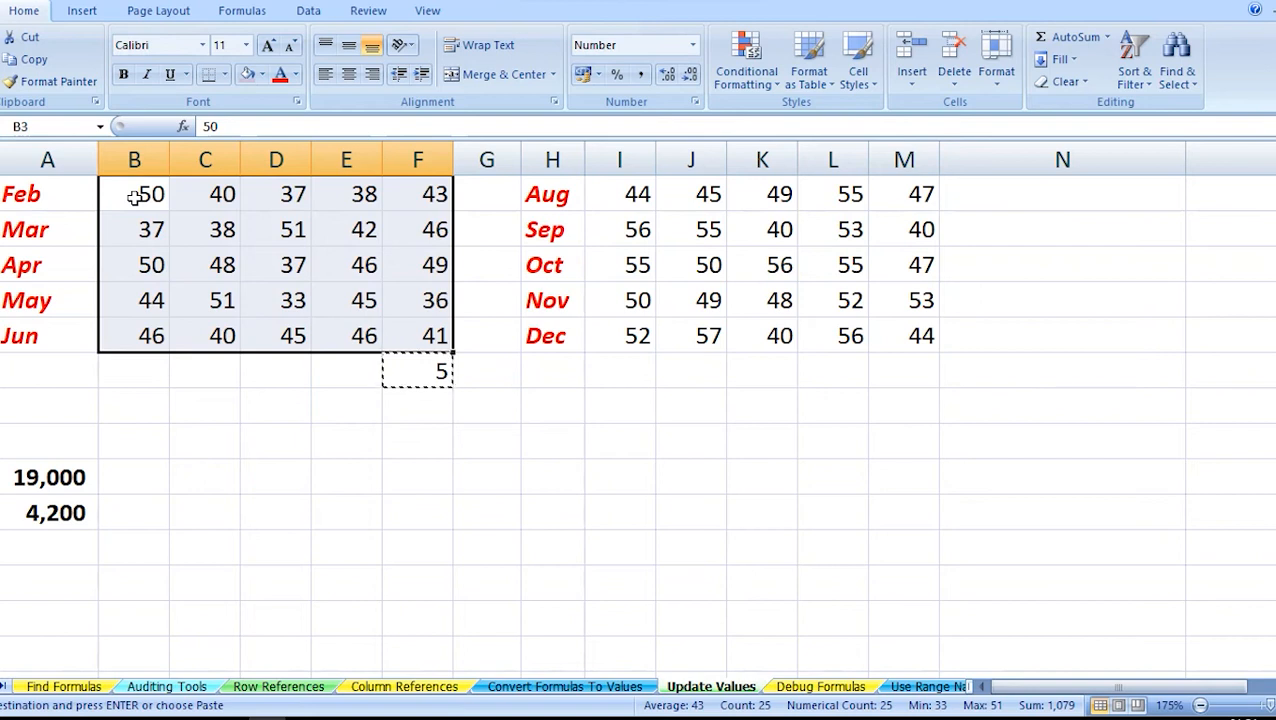
{"action": "key", "text": "ctrl+alt+v"}
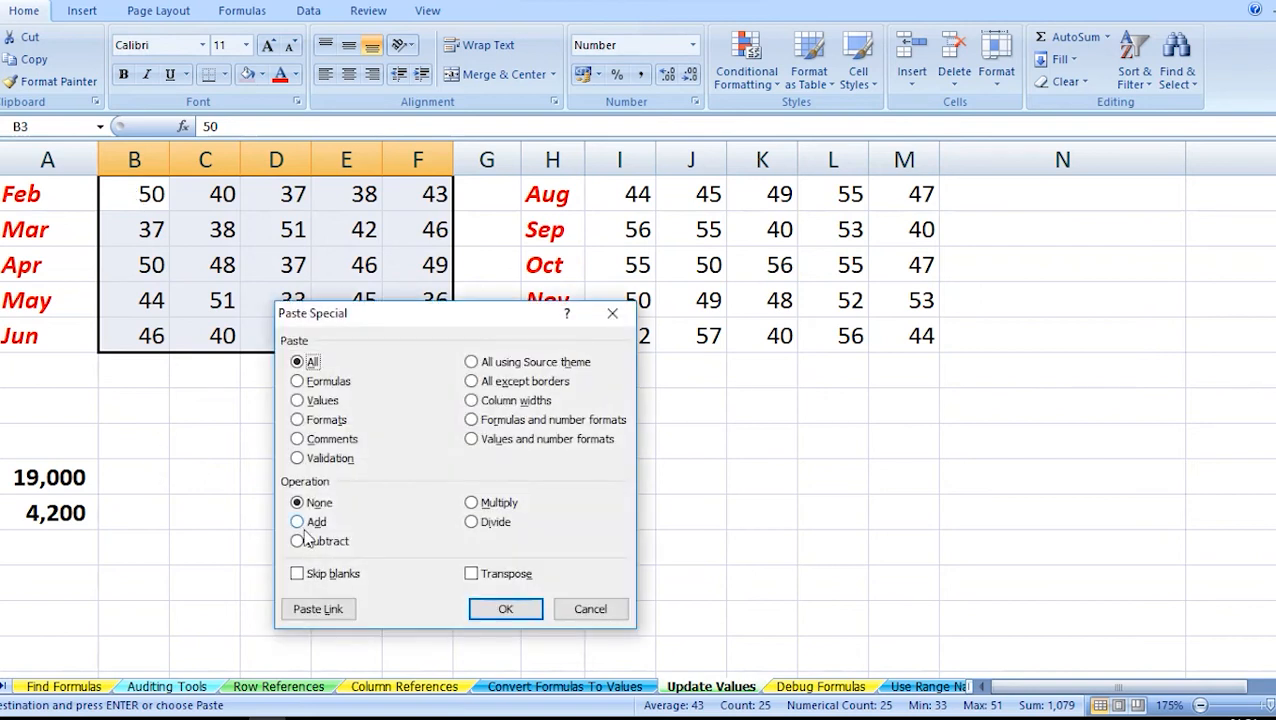
{"action": "left_click", "coordinate": [297, 522]}
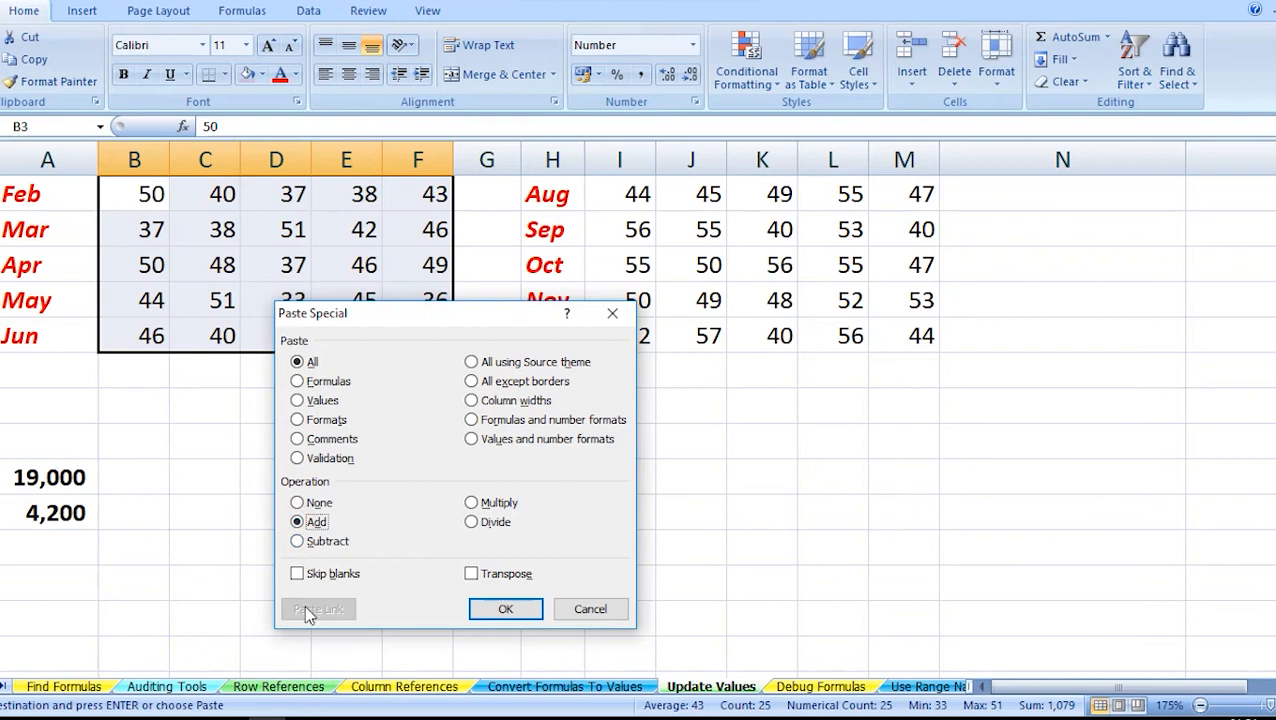
{"action": "left_click", "coordinate": [503, 609]}
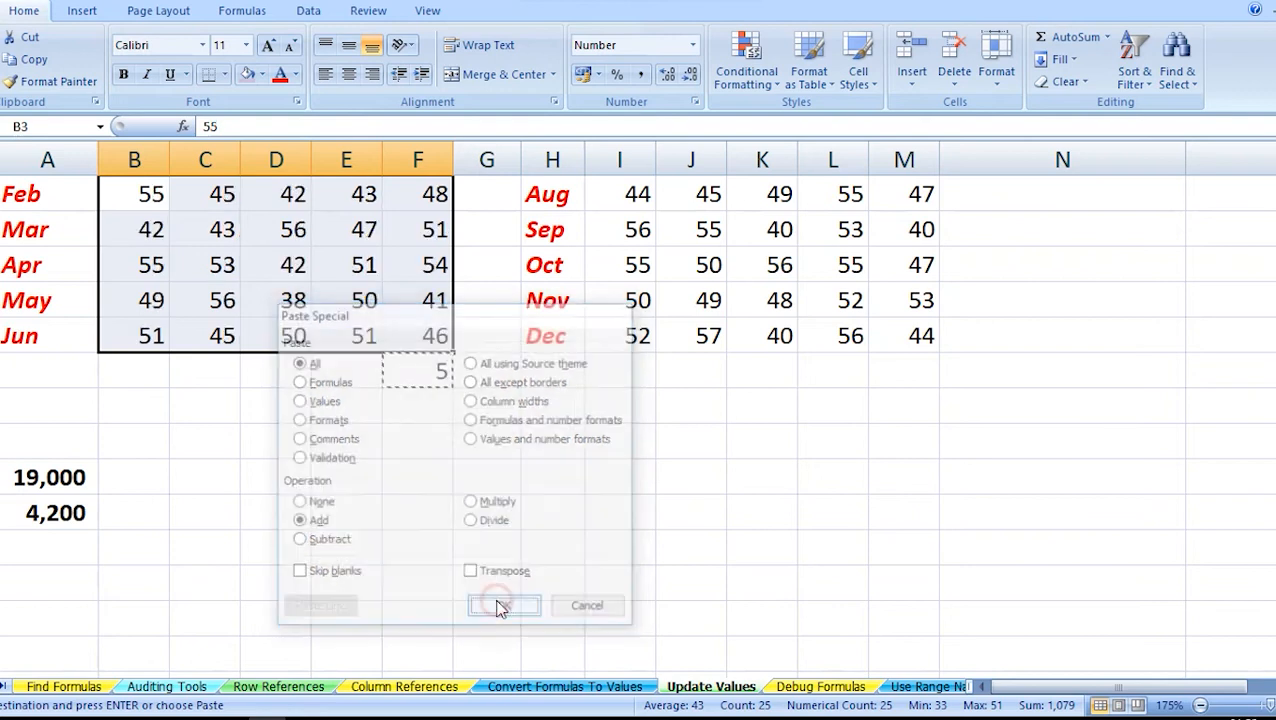
Clear the helper value 5 from cell F8 below the IL column.
{"action": "left_click", "coordinate": [173, 337]}
{"action": "key", "text": "Up"}
{"action": "key", "text": "Up"}
{"action": "key", "text": "Up"}
{"action": "key", "text": "Up"}
{"action": "key", "text": "Up"}
{"action": "key", "text": "Up"}
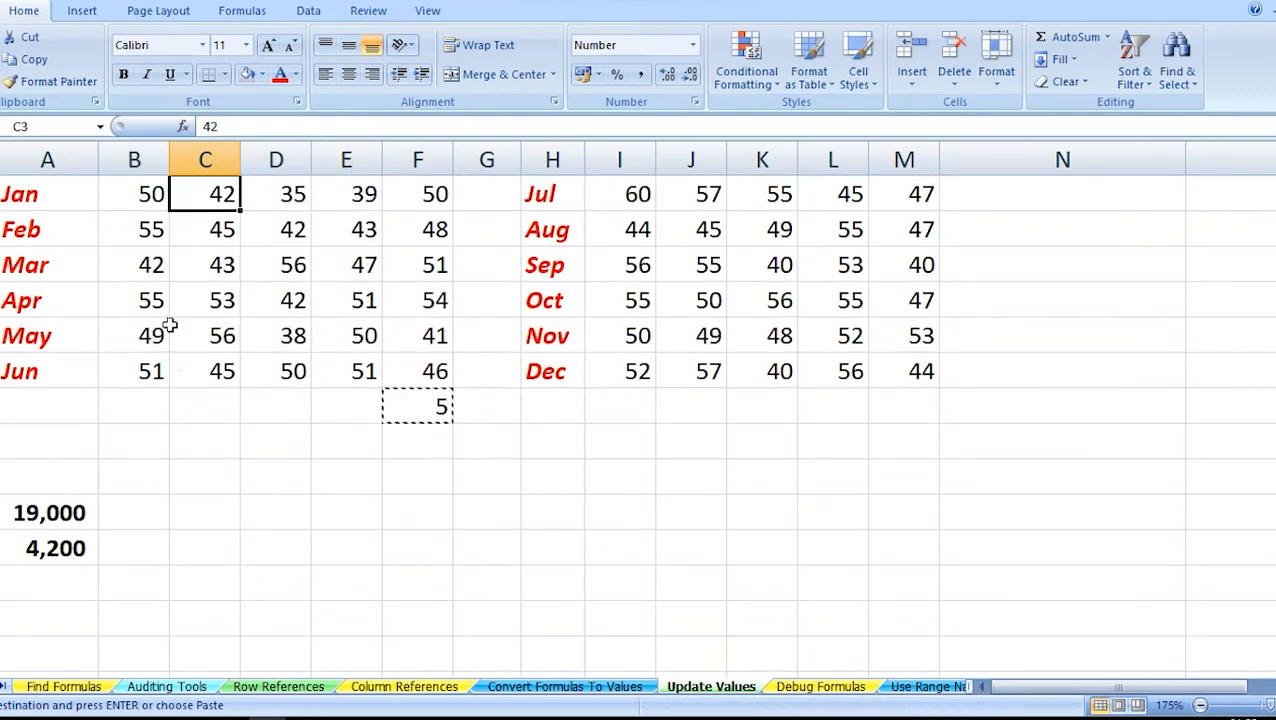
{"action": "key", "text": "Right"}
{"action": "key", "text": "Right"}
{"action": "key", "text": "Right"}
{"action": "key", "text": "Down"}
{"action": "key", "text": "Down"}
{"action": "key", "text": "Down"}
{"action": "key", "text": "Down"}
{"action": "key", "text": "Down"}
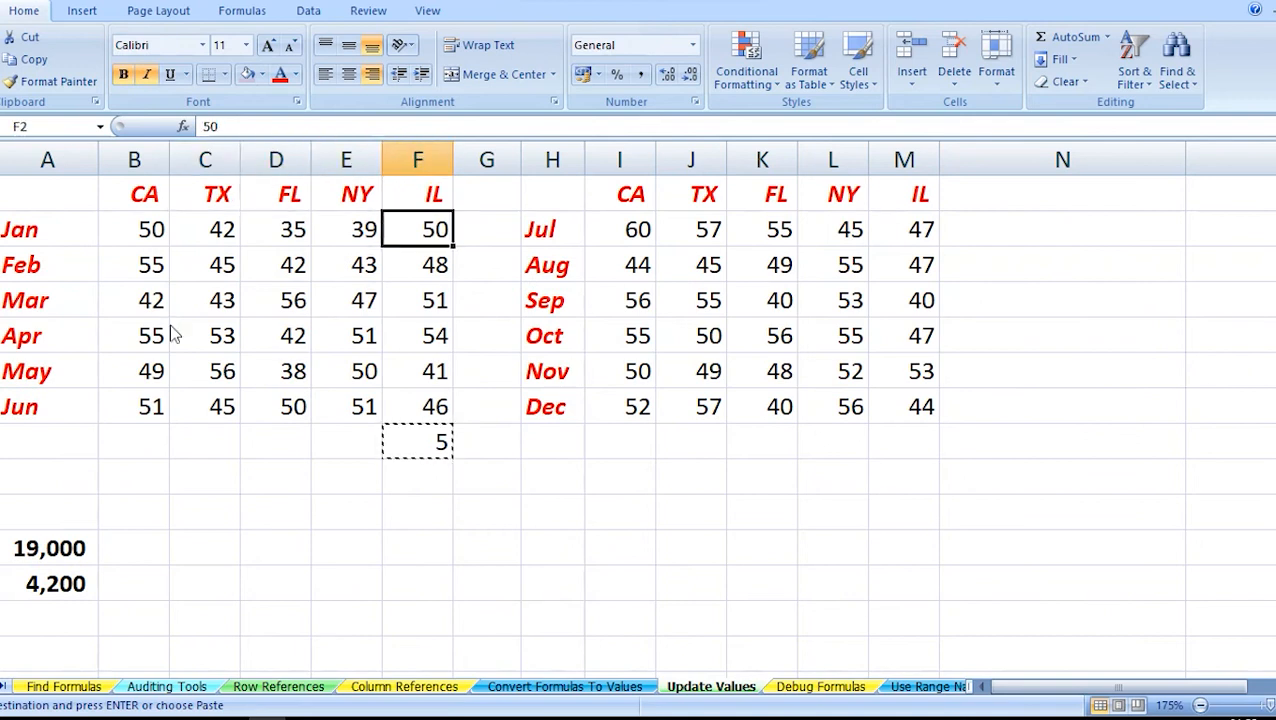
{"action": "key", "text": "Down"}
{"action": "key", "text": "Down"}
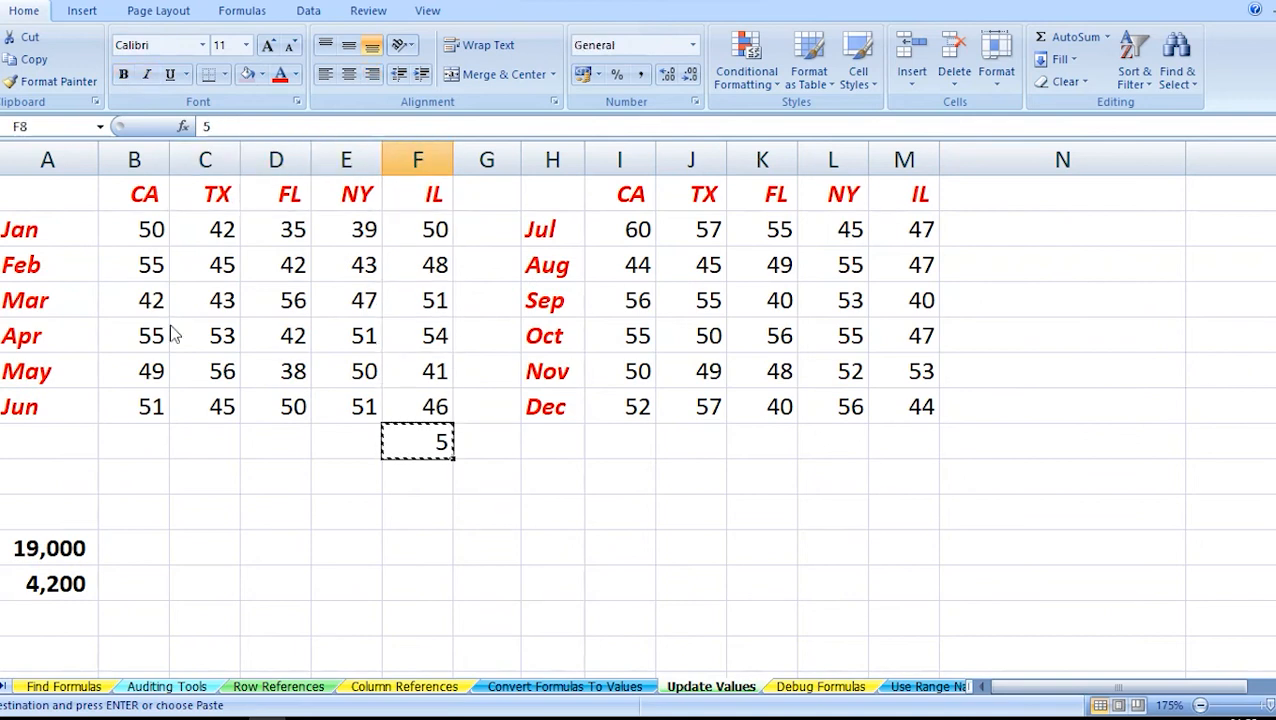
{"action": "key", "text": "Delete"}
Enter 1.1 in cell I9, below the CA column of the July to December table.
{"action": "key", "text": "Right"}
{"action": "key", "text": "Right"}
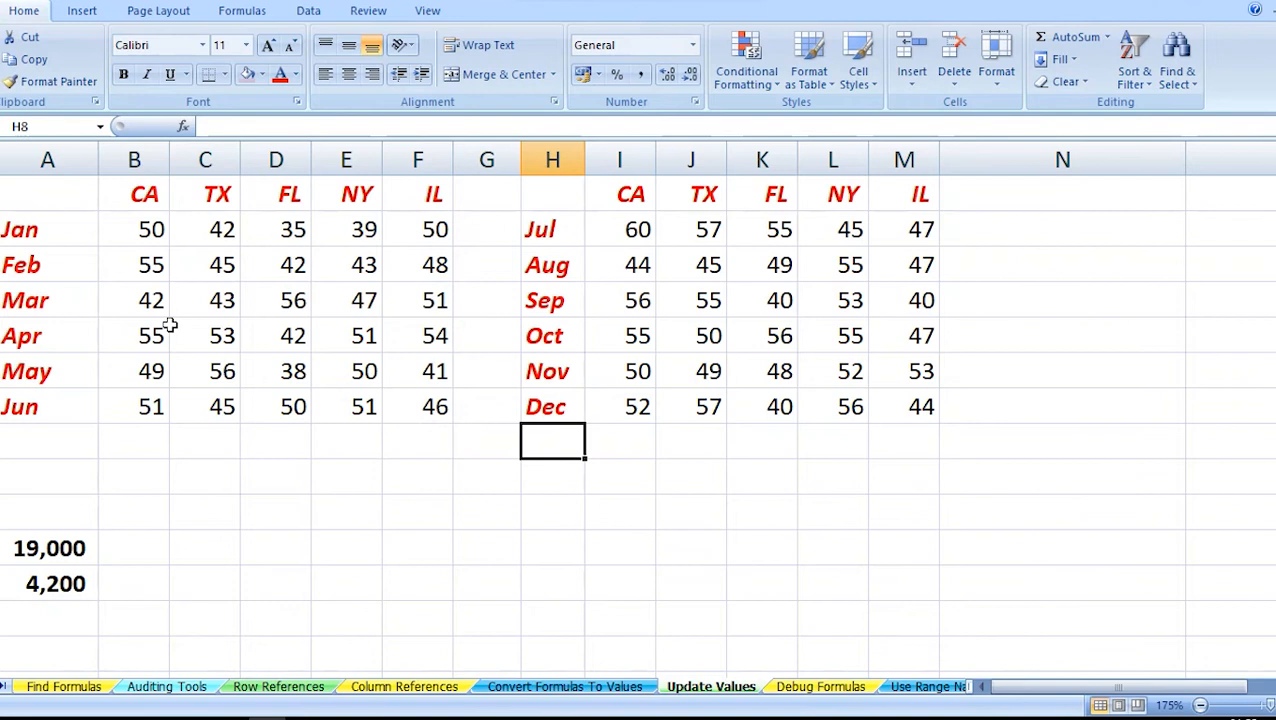
{"action": "left_click_drag", "start_coordinate": [630, 236], "coordinate": [908, 396]}
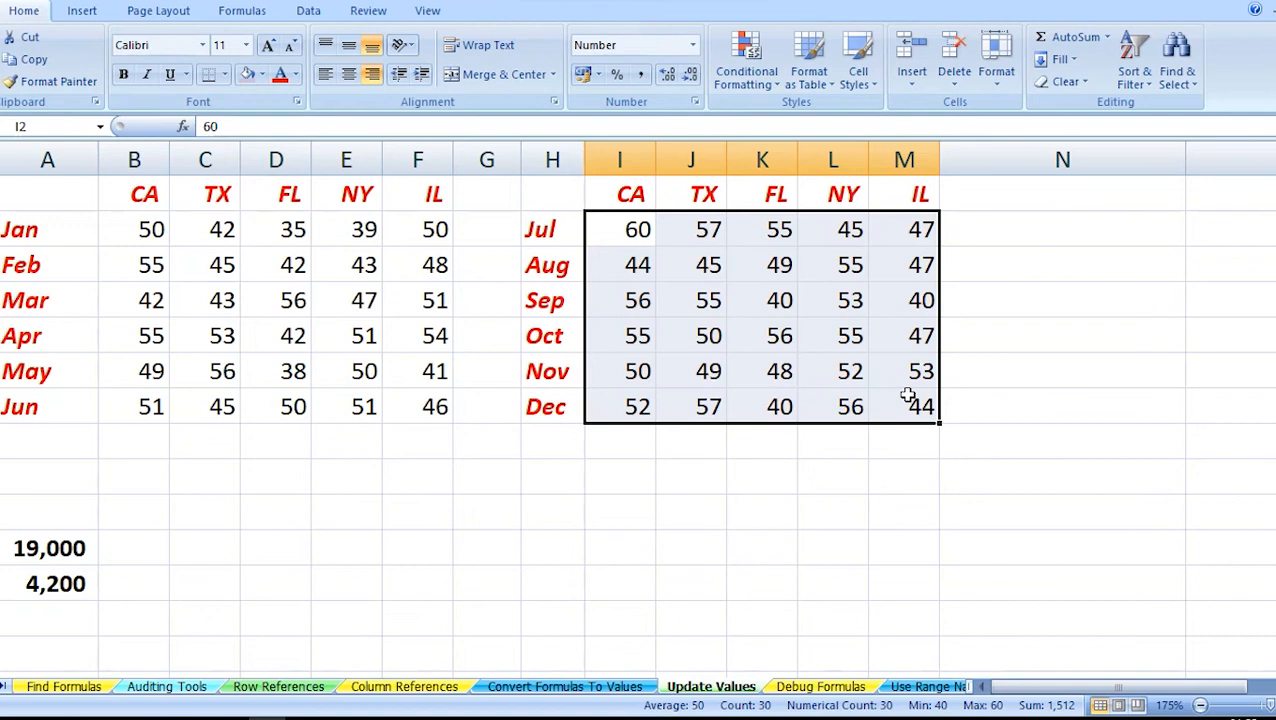
{"action": "key", "text": "Down"}
{"action": "key", "text": "Down"}
{"action": "key", "text": "Down"}
{"action": "key", "text": "Down"}
{"action": "key", "text": "Down"}
{"action": "key", "text": "Down"}
{"action": "key", "text": "Down"}
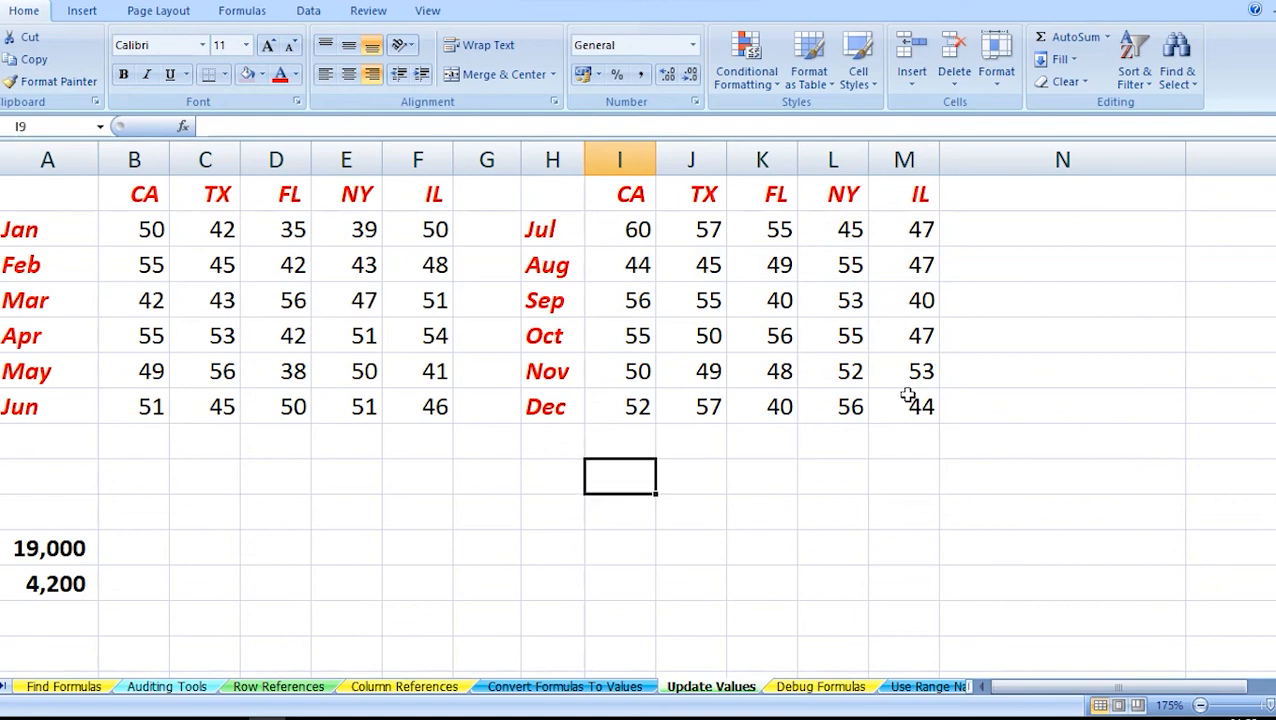
{"action": "type", "text": "1.1"}
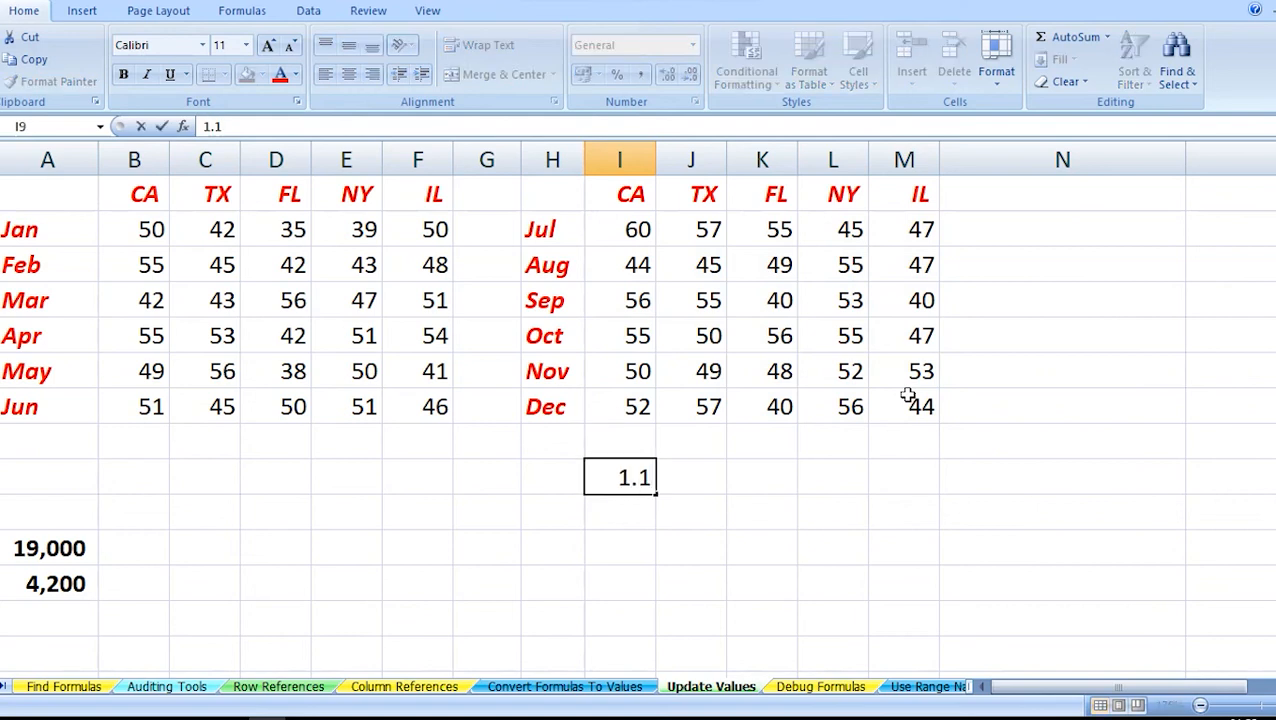
{"action": "key", "text": "Return"}
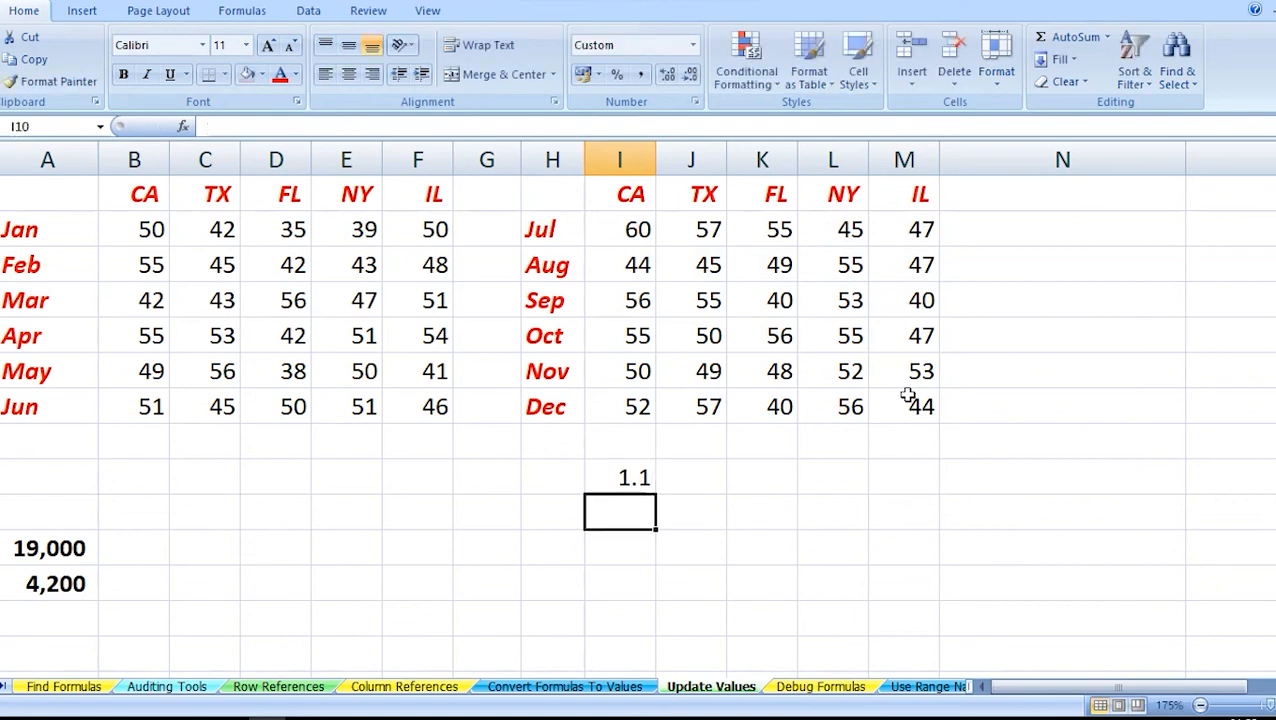
Multiply all July to December figures in I2:M7 by the 1.1 in I9 using Paste Special with the Multiply operation.
{"action": "left_click", "coordinate": [593, 482]}
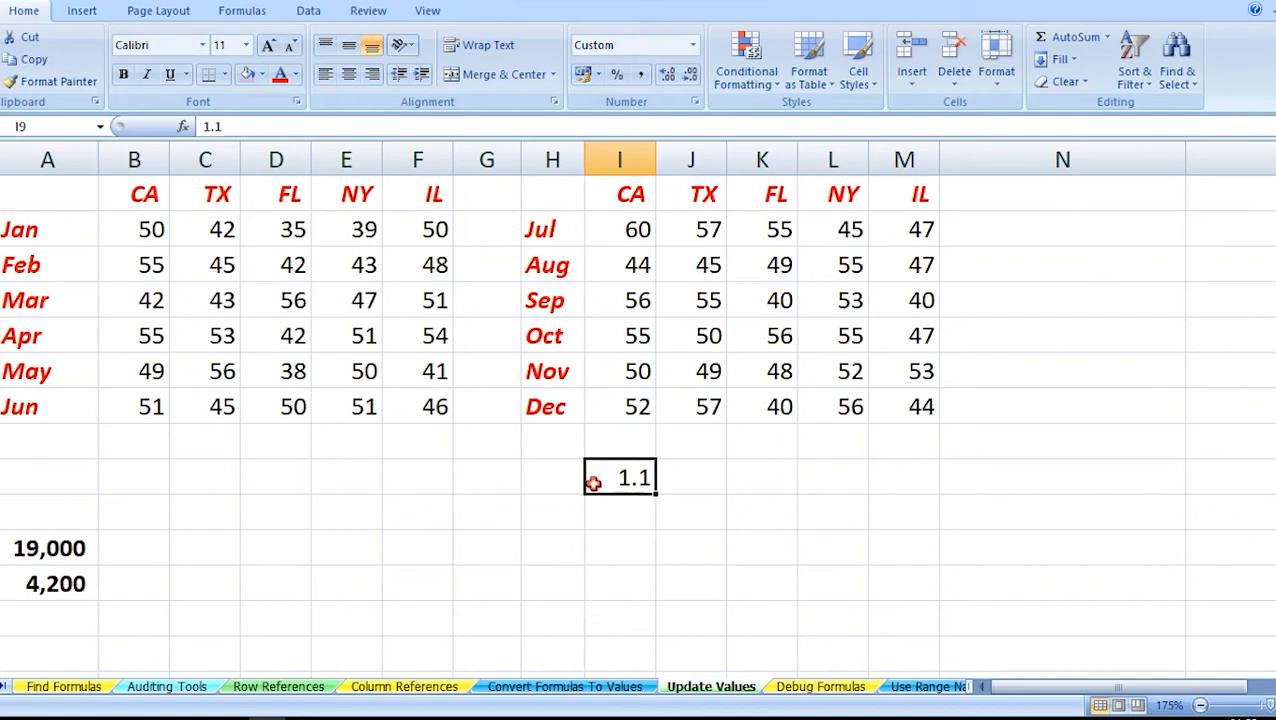
{"action": "key", "text": "ctrl+c"}
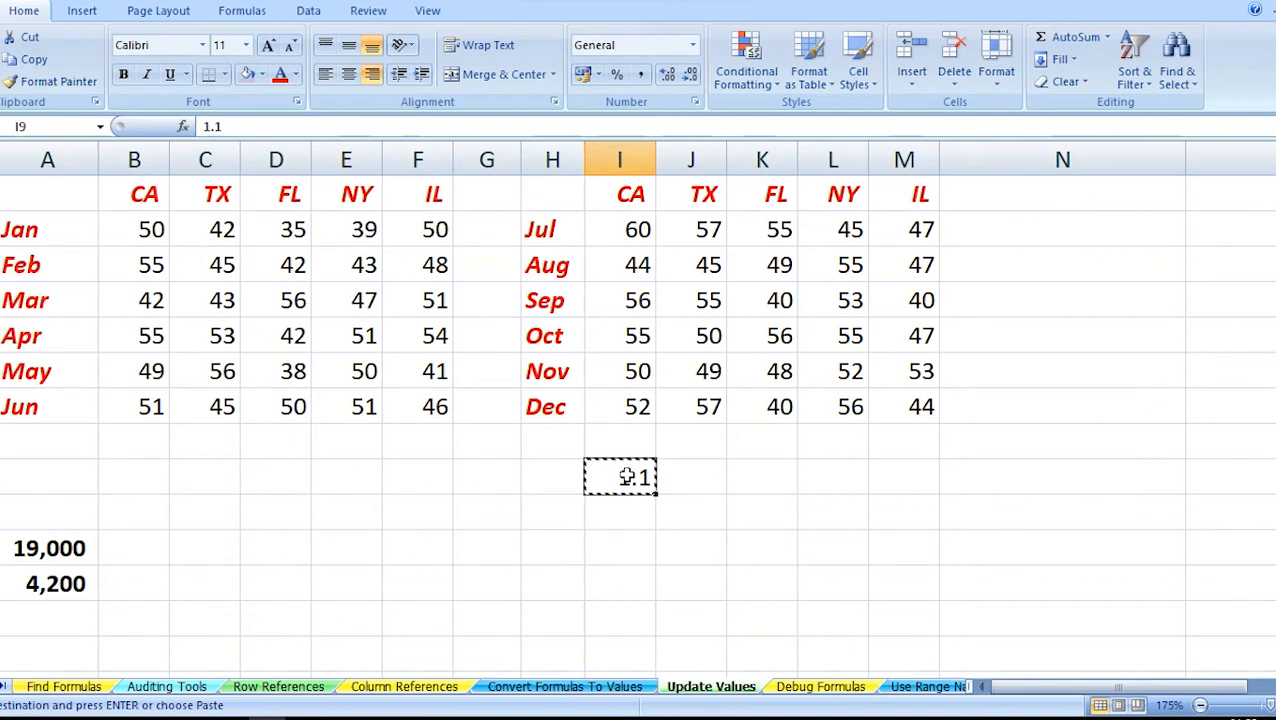
{"action": "left_click", "coordinate": [613, 230]}
{"action": "key", "text": "shift+Right"}
{"action": "key", "text": "shift+Right"}
{"action": "key", "text": "shift+Right"}
{"action": "key", "text": "shift+Right"}
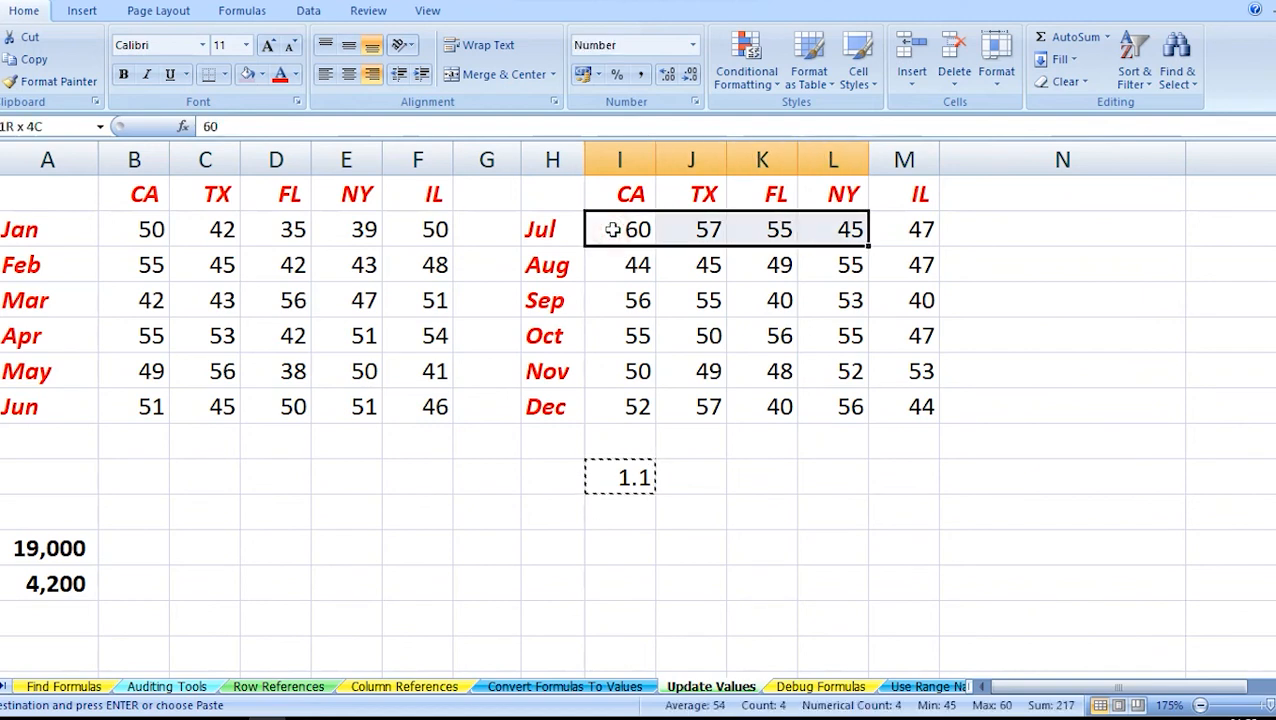
{"action": "key", "text": "shift+Down"}
{"action": "key", "text": "shift+Down"}
{"action": "key", "text": "shift+Down"}
{"action": "key", "text": "shift+Down"}
{"action": "key", "text": "shift+Down"}
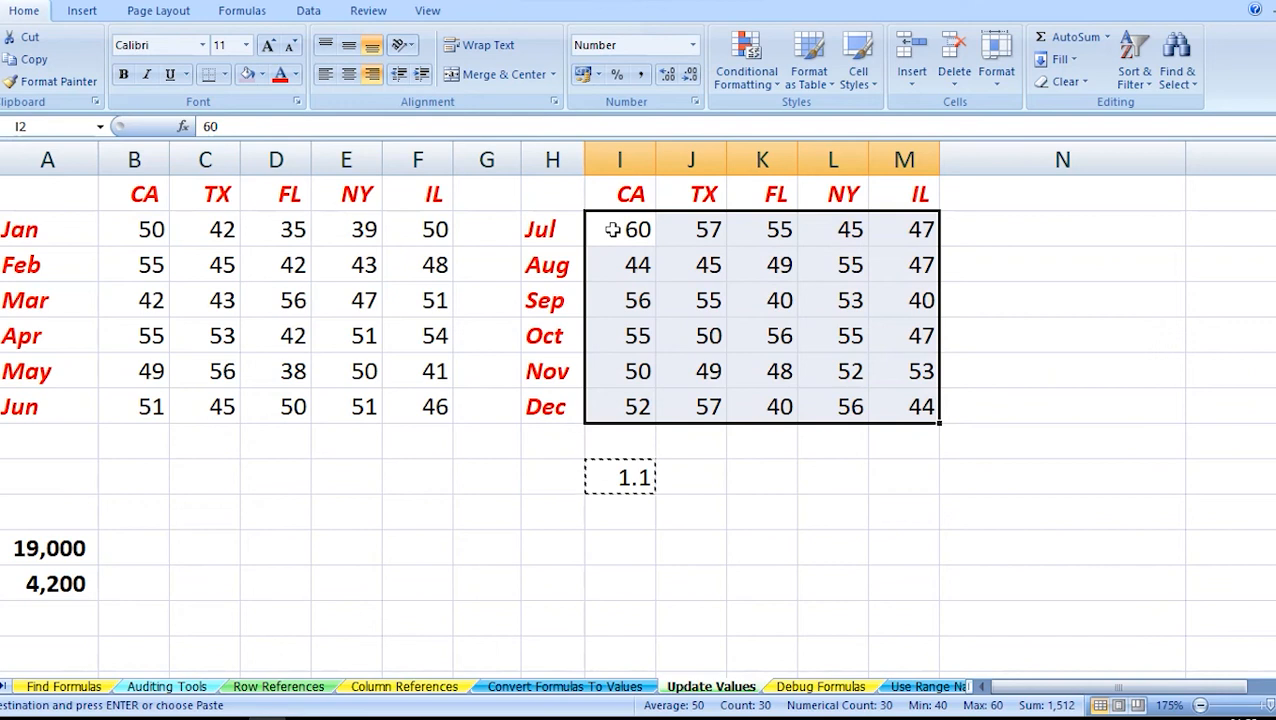
{"action": "key", "text": "ctrl+alt+v"}
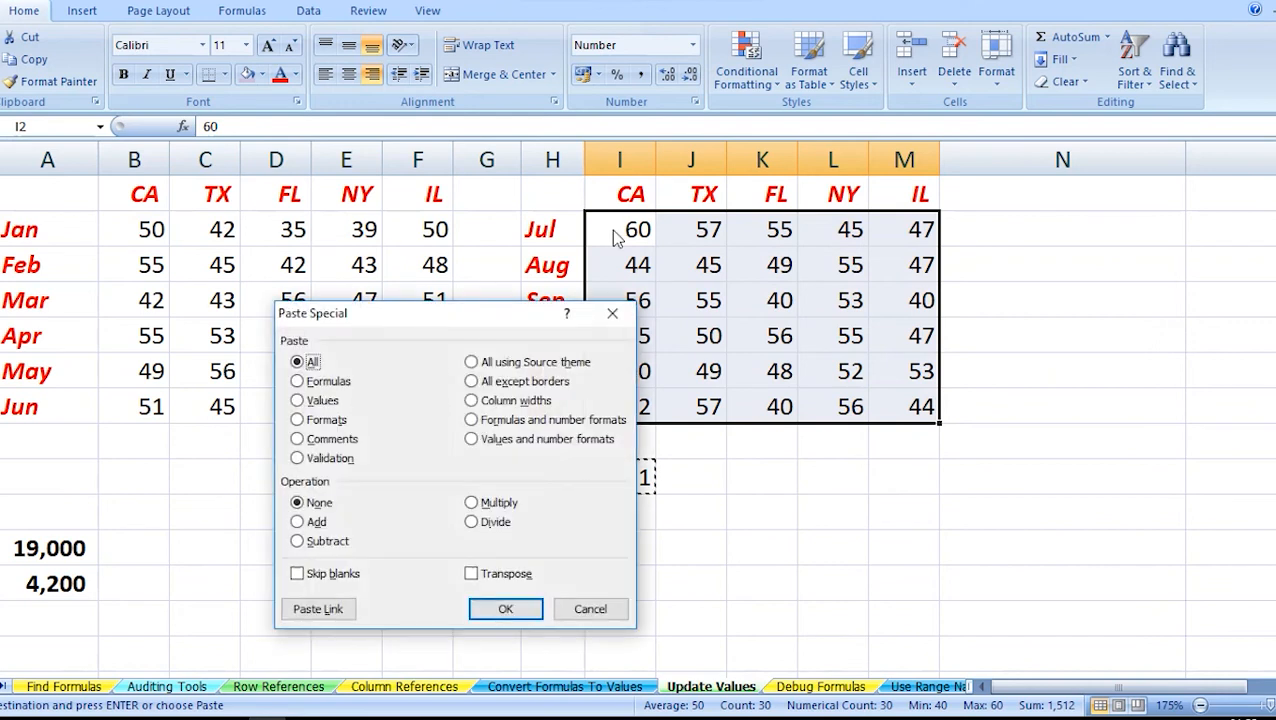
{"action": "left_click", "coordinate": [474, 503]}
{"action": "left_click", "coordinate": [505, 609]}
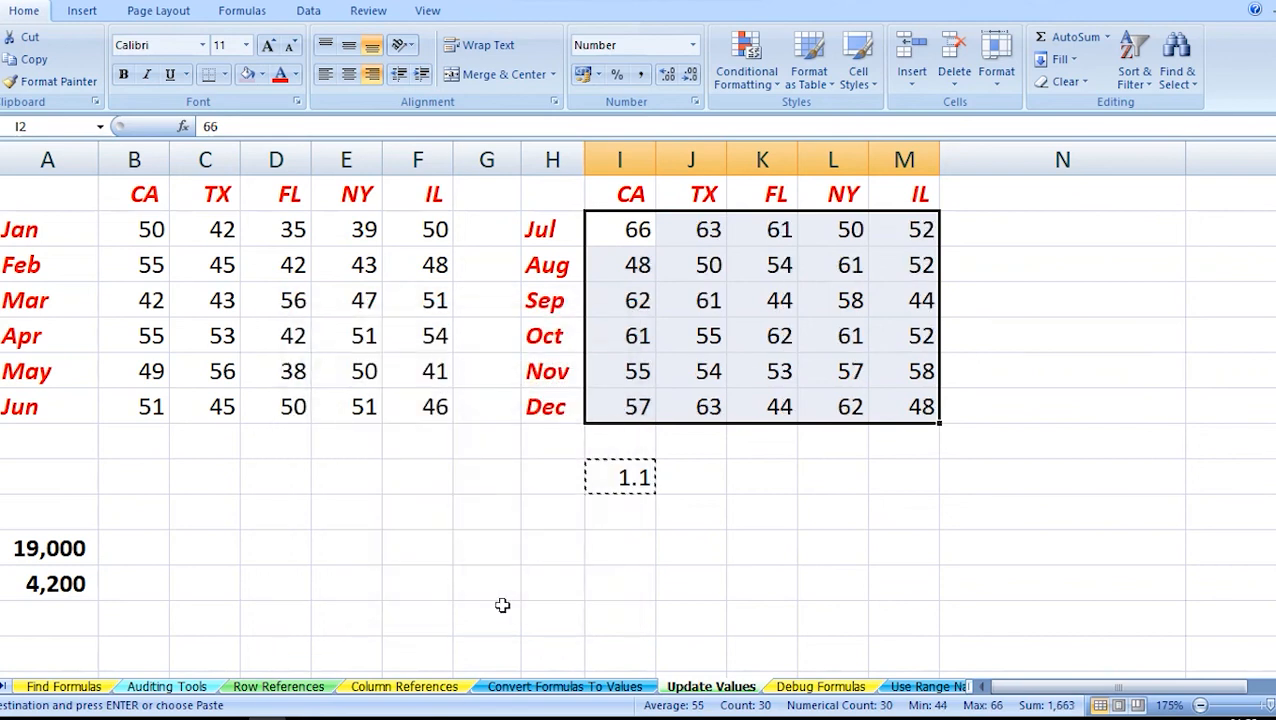